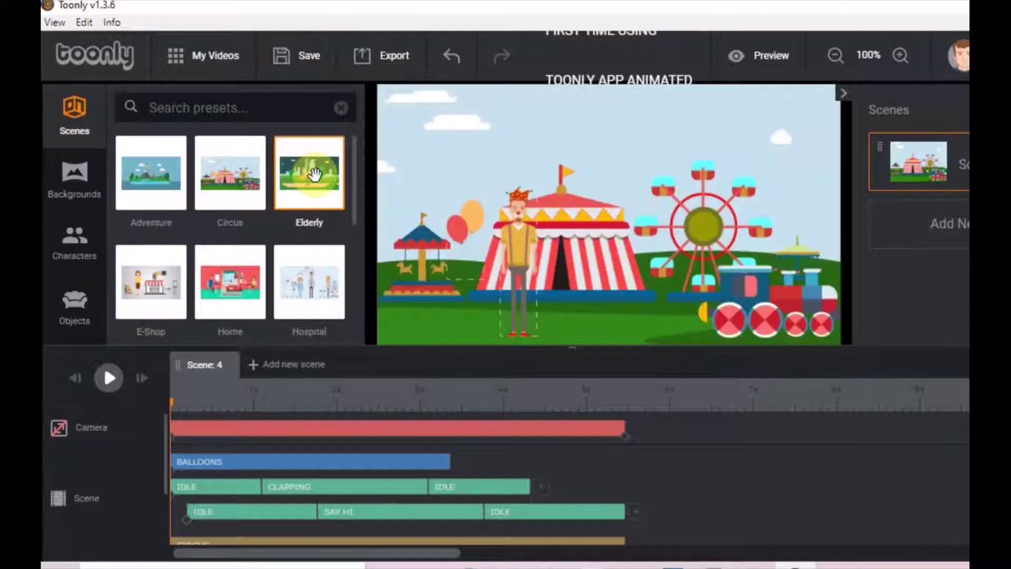
# Add the Elderly preset to Scene 4 and play the scene through.
pyautogui.moveTo(314, 173); pyautogui.dragTo(511, 175)
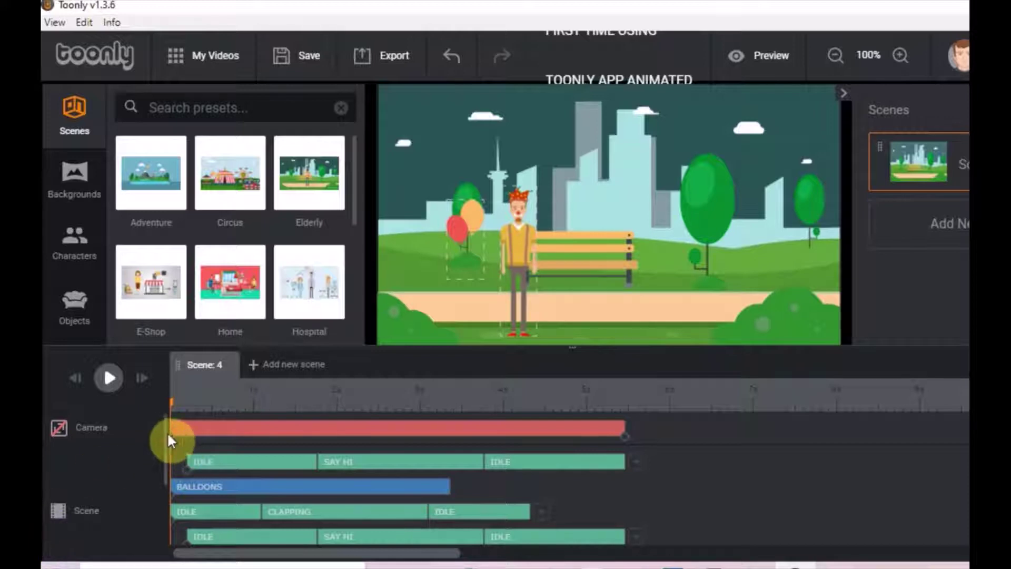
pyautogui.moveTo(167, 435)
pyautogui.mouseDown()
pyautogui.moveTo(166, 514)
pyautogui.moveTo(169, 425)
pyautogui.mouseUp()
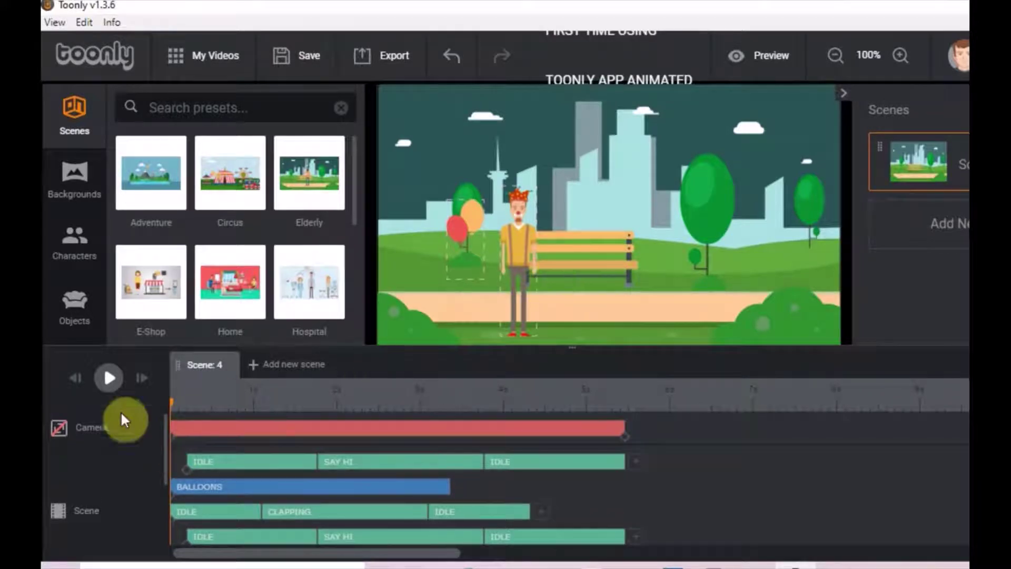
pyautogui.click(111, 379)
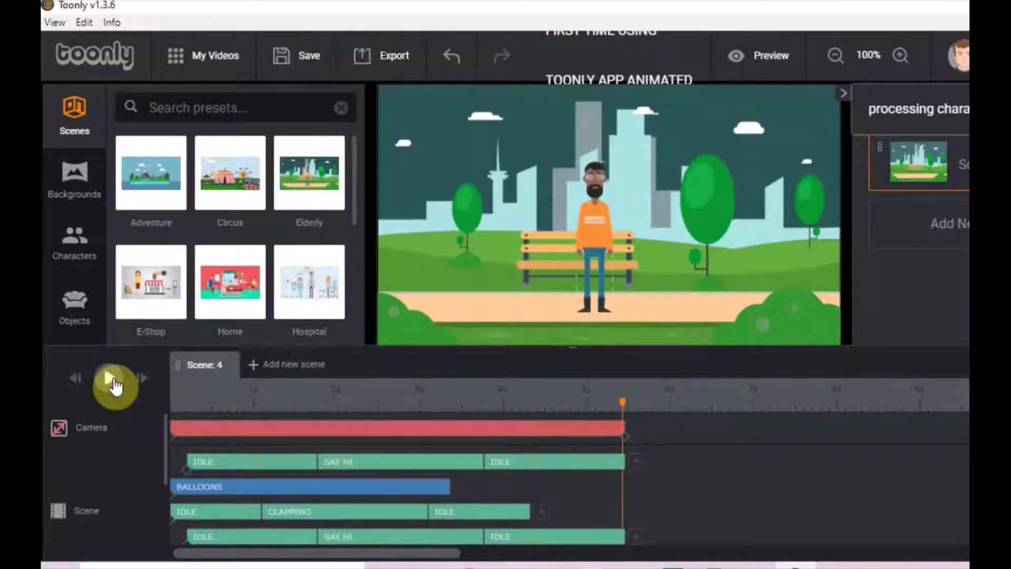
pyautogui.click(112, 380)
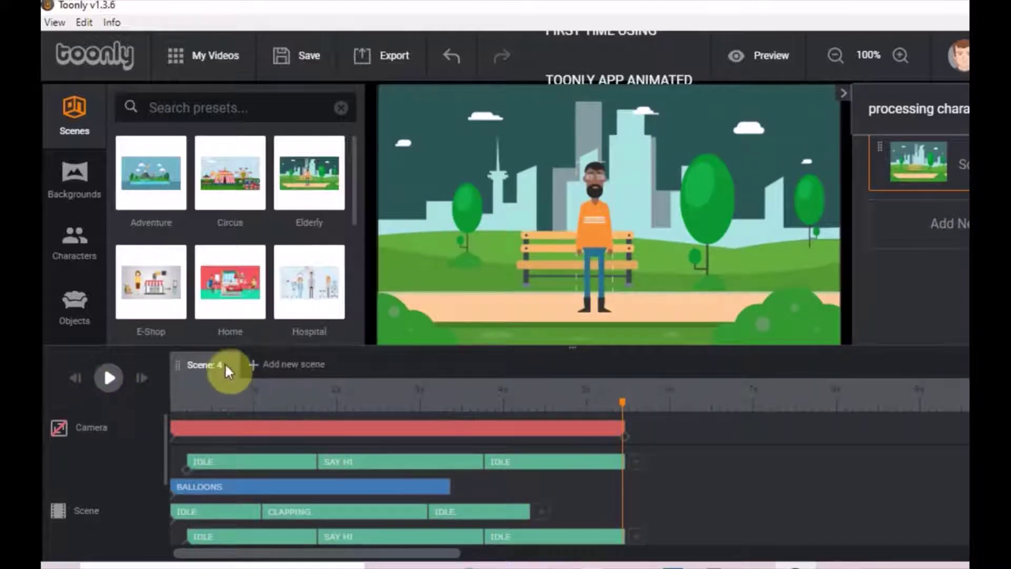
# Add a new scene, fill it with the Elderly preset, and delete Scene 4.
pyautogui.click(283, 375)
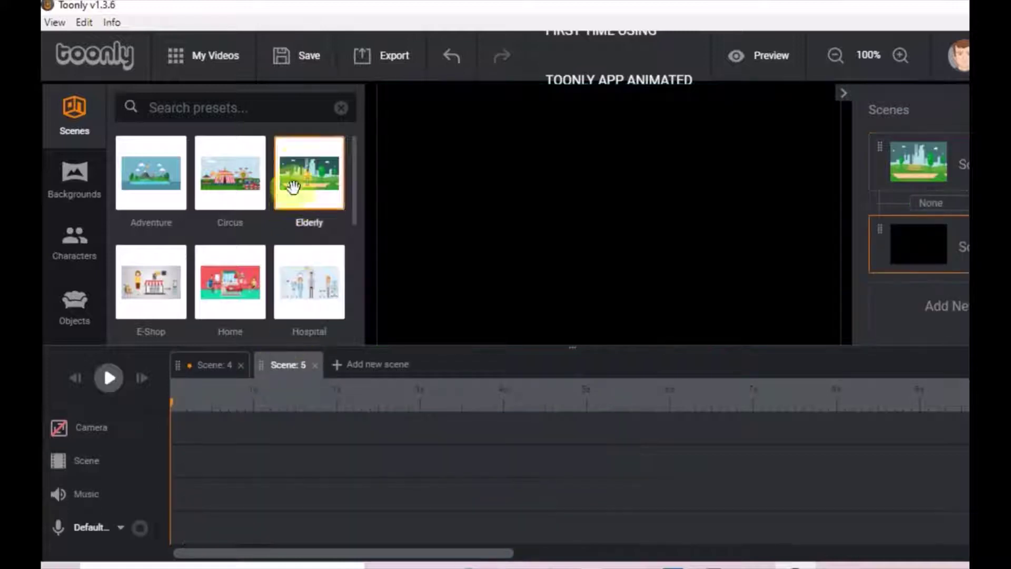
pyautogui.moveTo(294, 181); pyautogui.dragTo(525, 199)
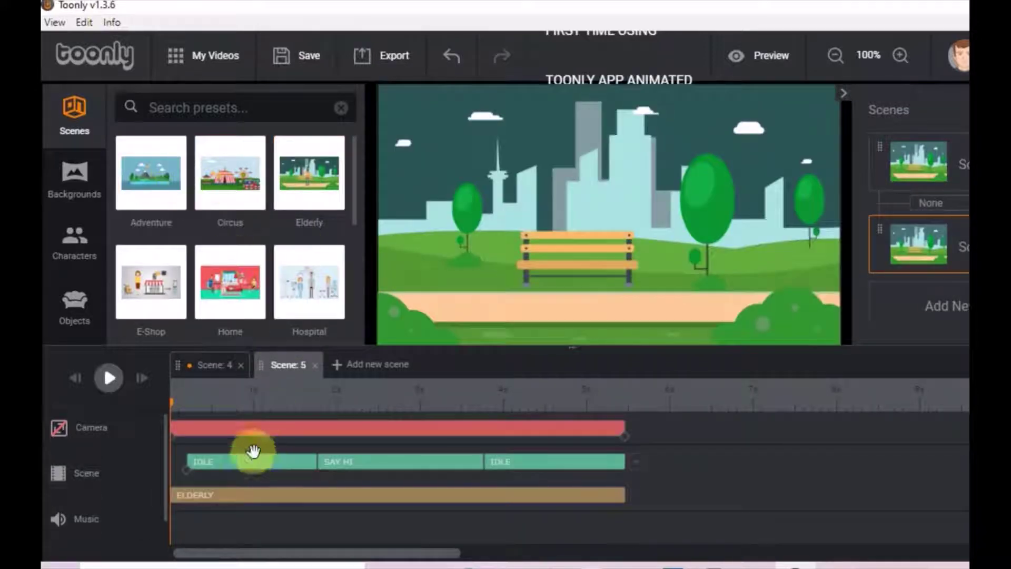
pyautogui.click(235, 368)
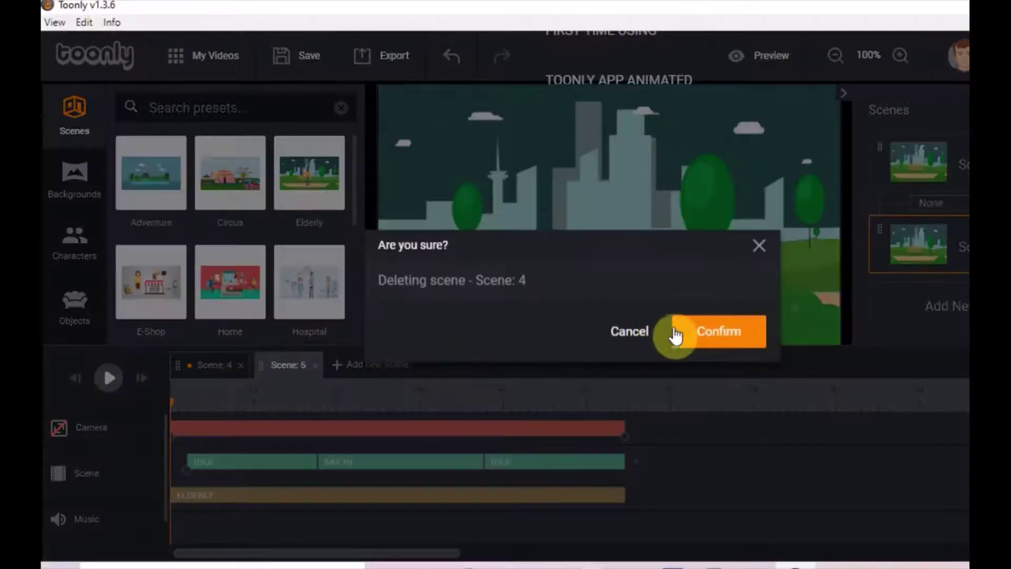
pyautogui.click(694, 337)
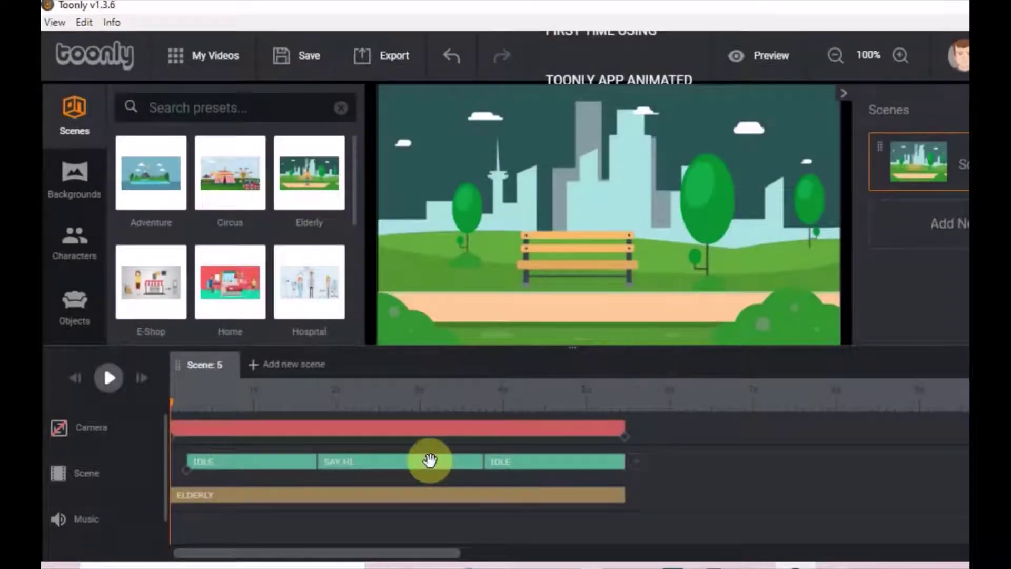
# Change the animation type of the character's first Idle clip to Walking and save it.
pyautogui.click(225, 464)
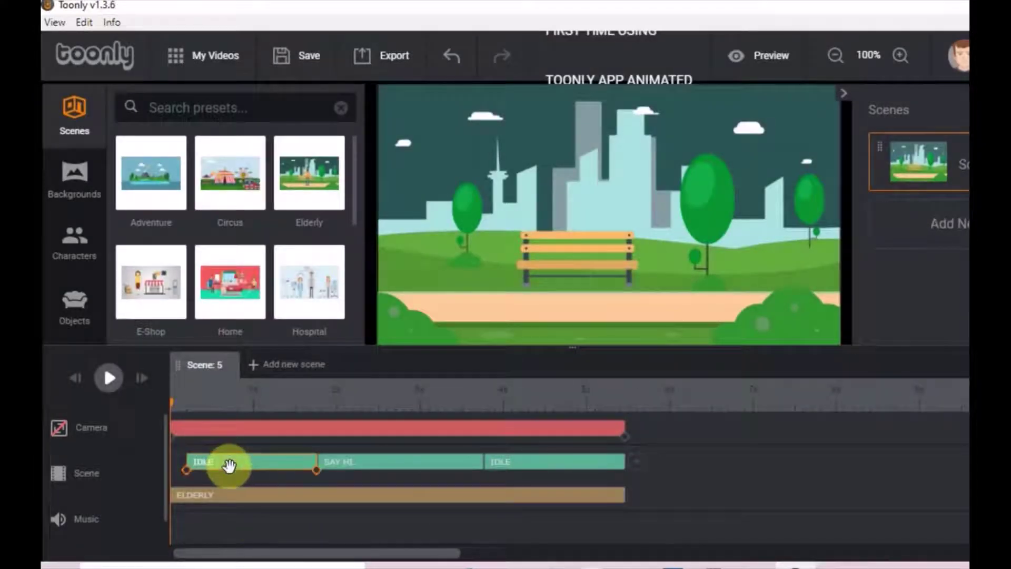
pyautogui.moveTo(169, 396); pyautogui.dragTo(195, 405)
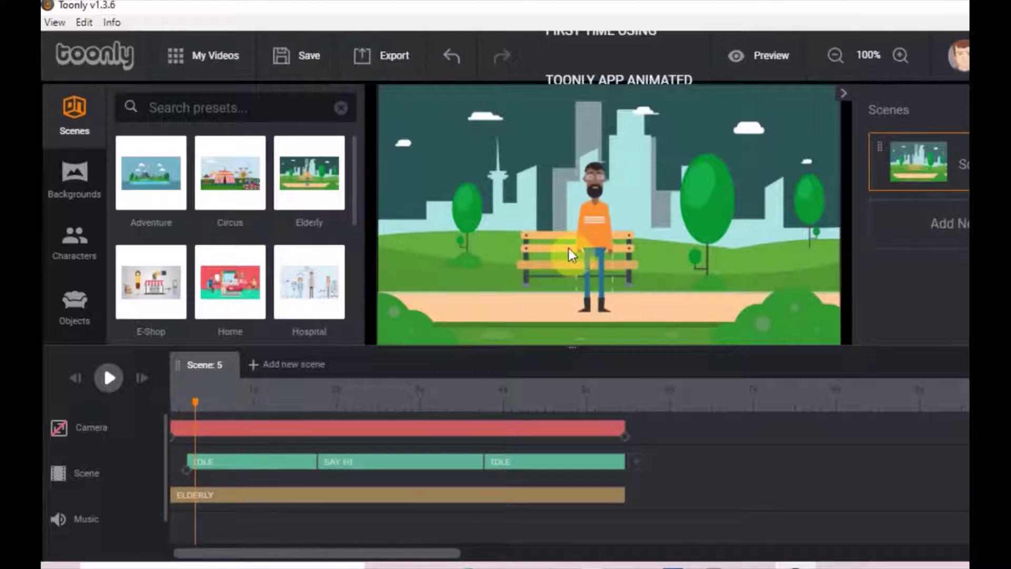
pyautogui.click(250, 463)
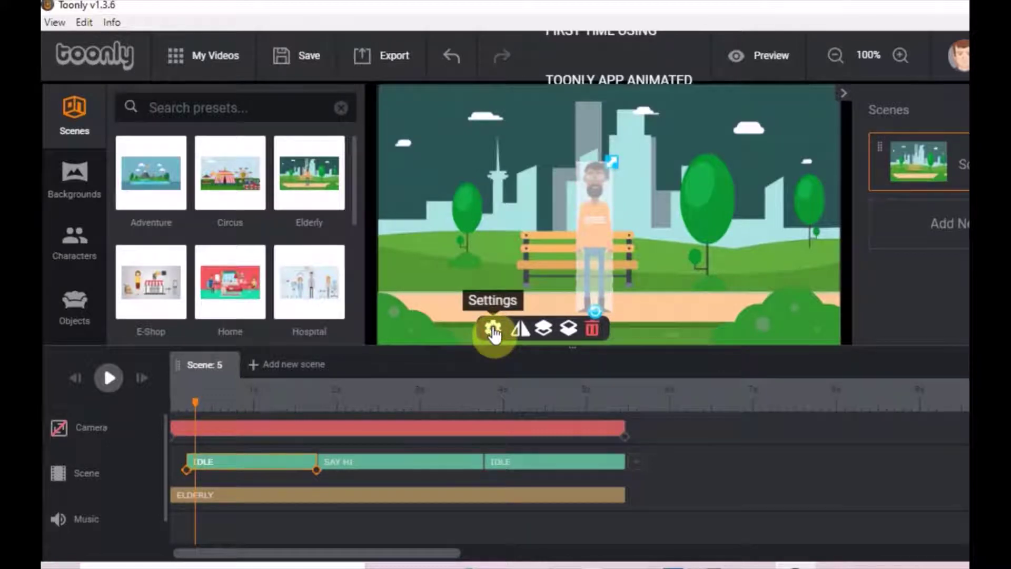
pyautogui.doubleClick(266, 463)
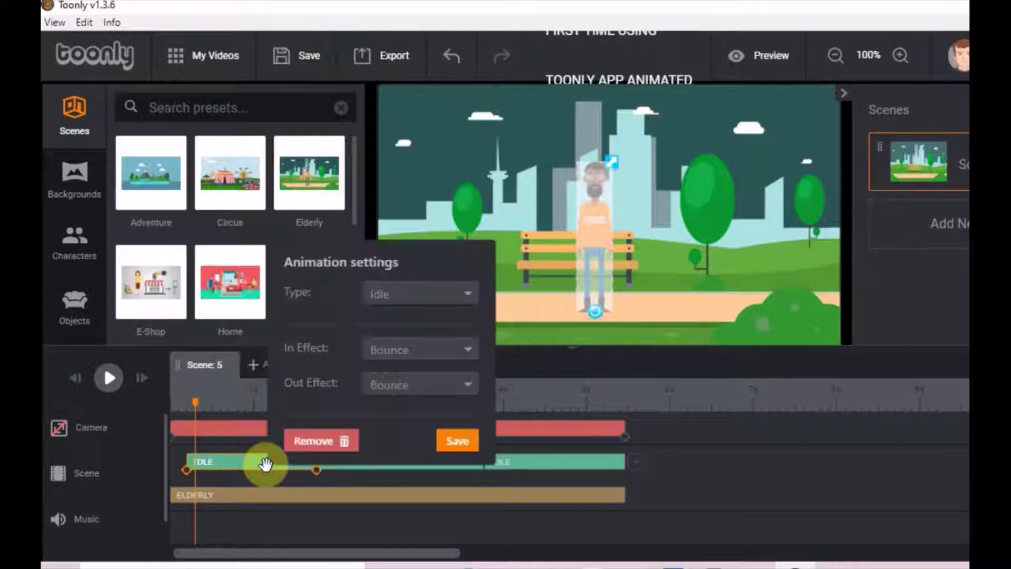
pyautogui.click(477, 293)
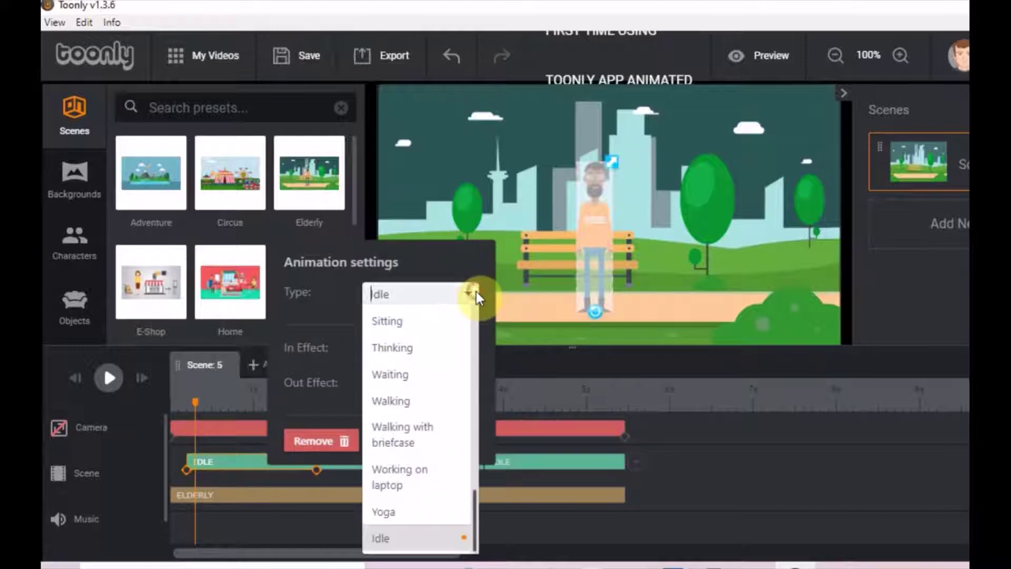
pyautogui.click(406, 402)
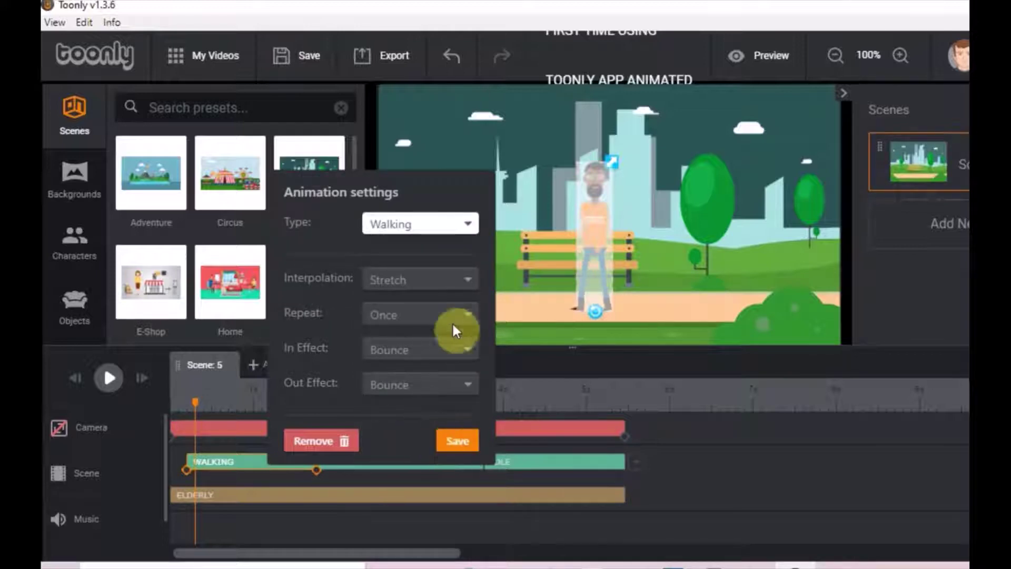
pyautogui.click(455, 441)
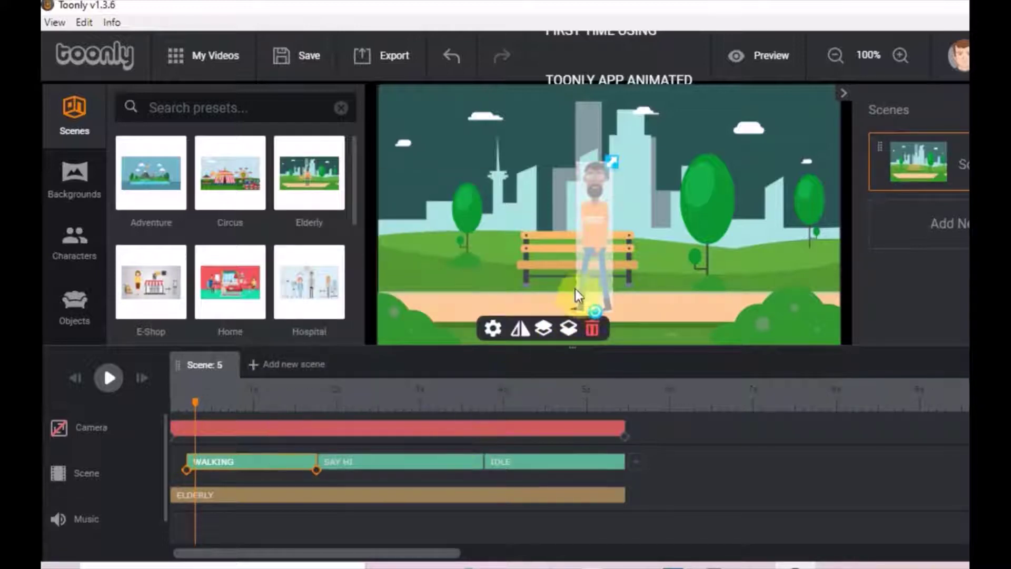
# Make the Walking clip start with the character by the far-right tree and end left of the bench.
pyautogui.moveTo(586, 267); pyautogui.dragTo(786, 257)
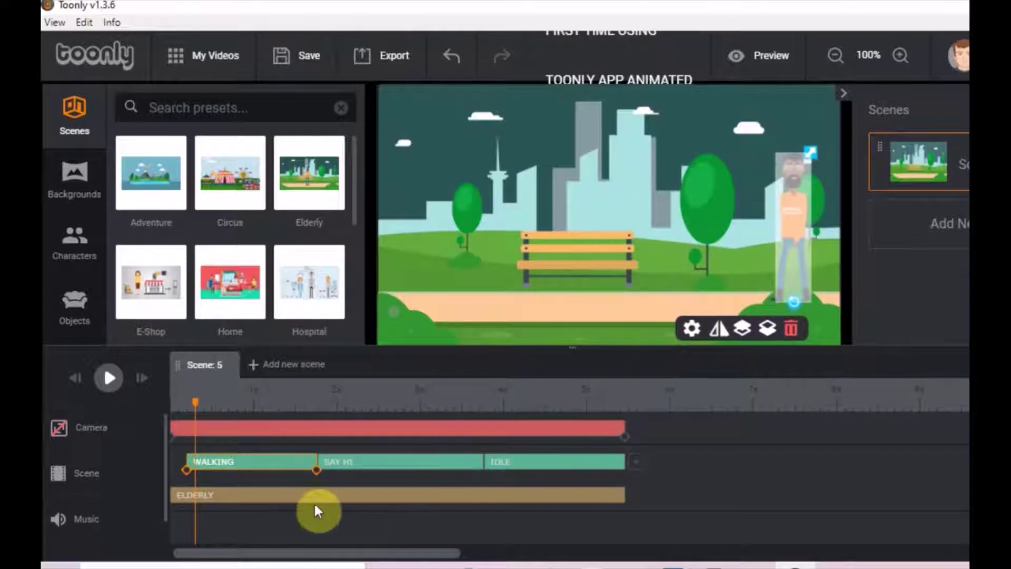
pyautogui.click(317, 473)
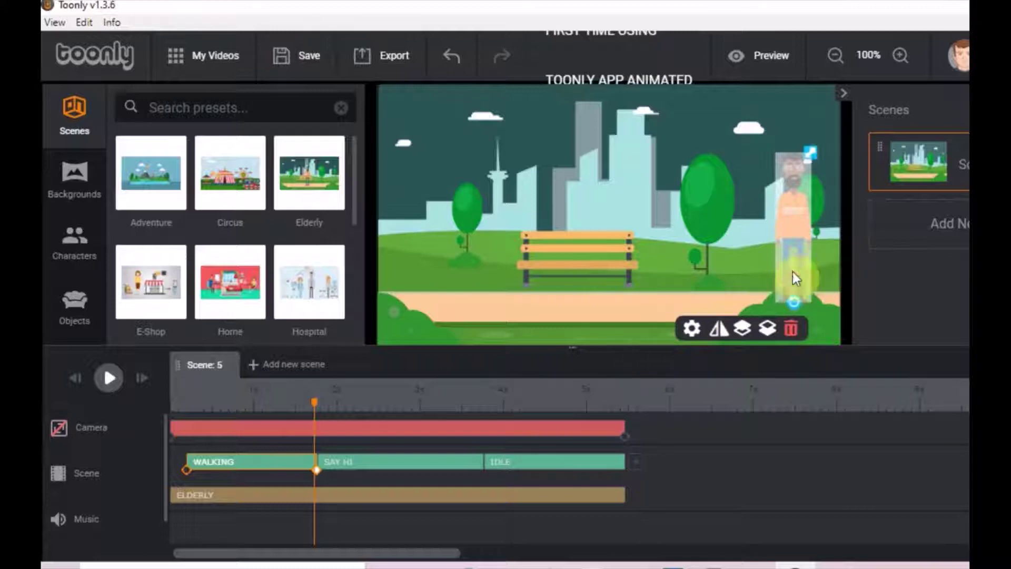
pyautogui.moveTo(801, 242); pyautogui.dragTo(457, 251)
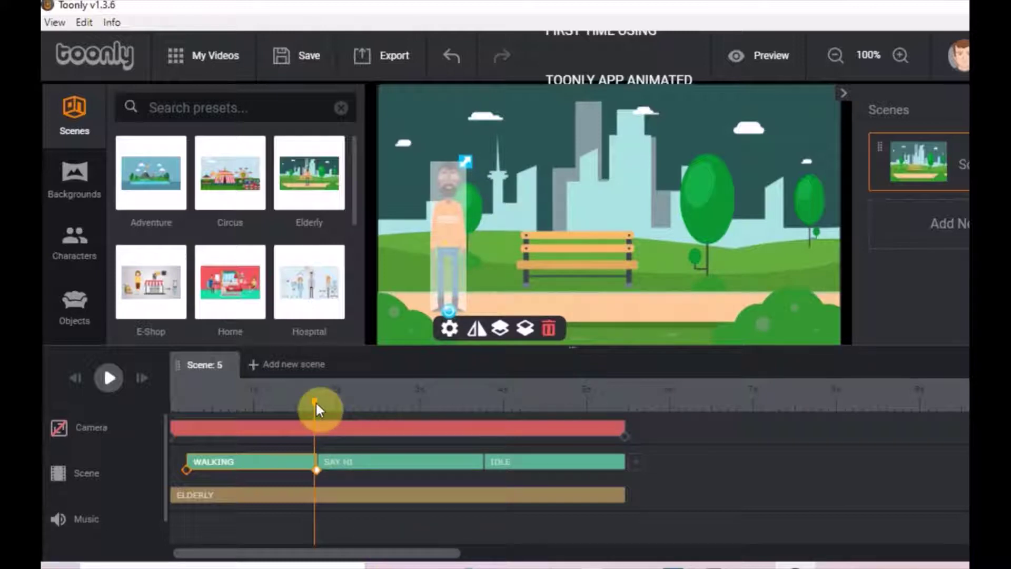
# Change the Say hi clip's animation type to Running, with an Instant in effect, and save it.
pyautogui.moveTo(315, 400); pyautogui.dragTo(333, 405)
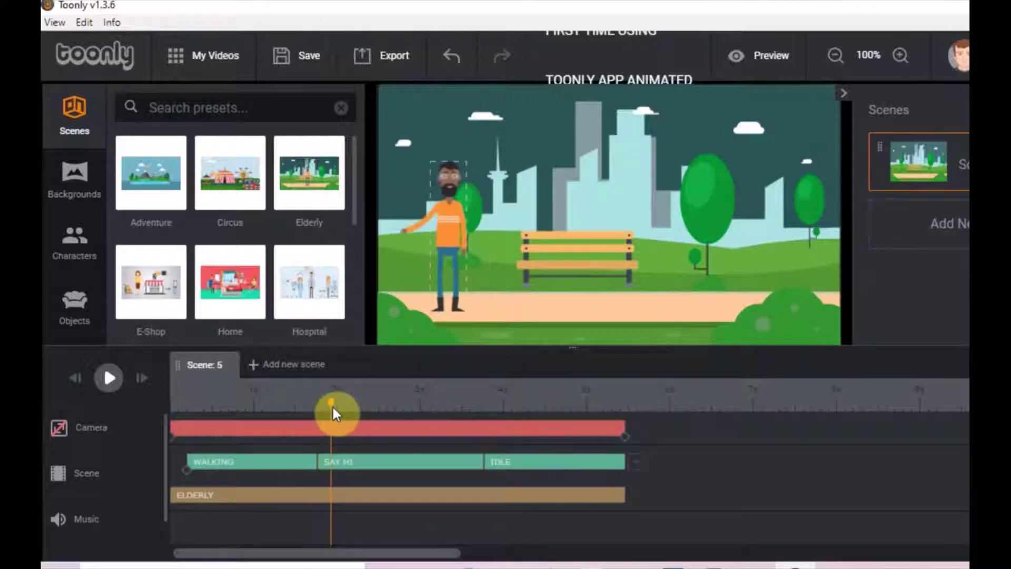
pyautogui.click(375, 466)
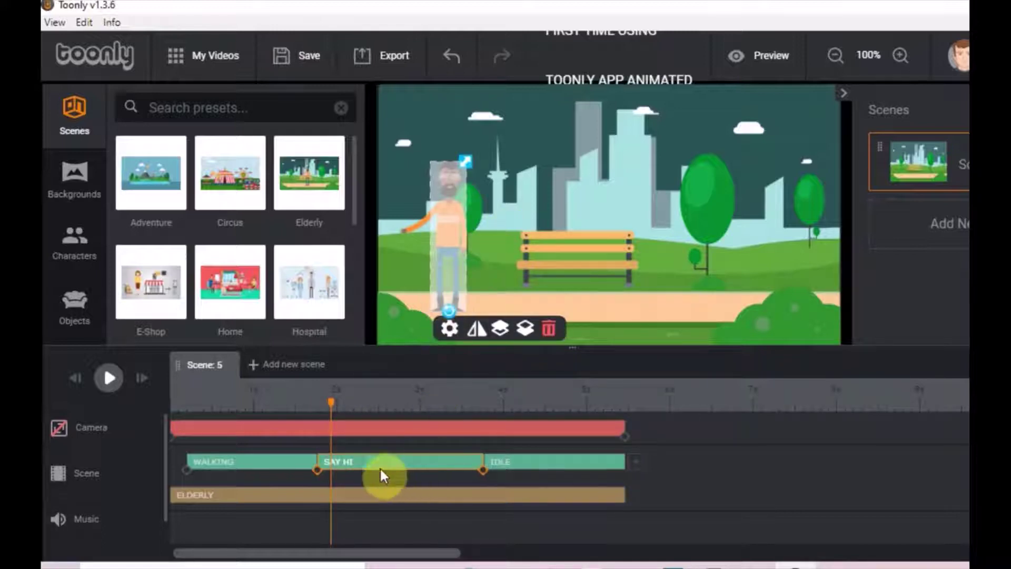
pyautogui.doubleClick(368, 461)
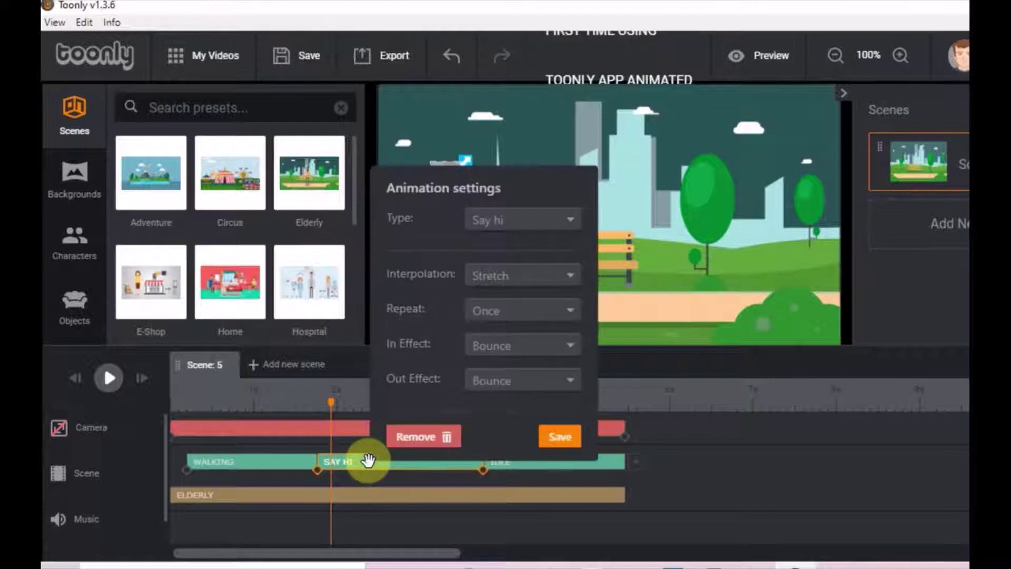
pyautogui.click(573, 219)
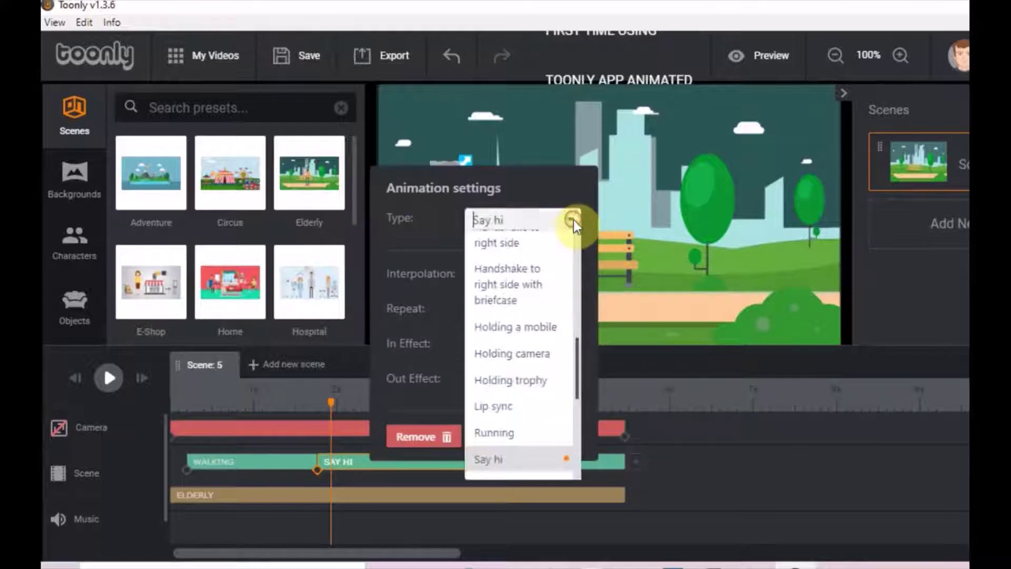
pyautogui.click(536, 433)
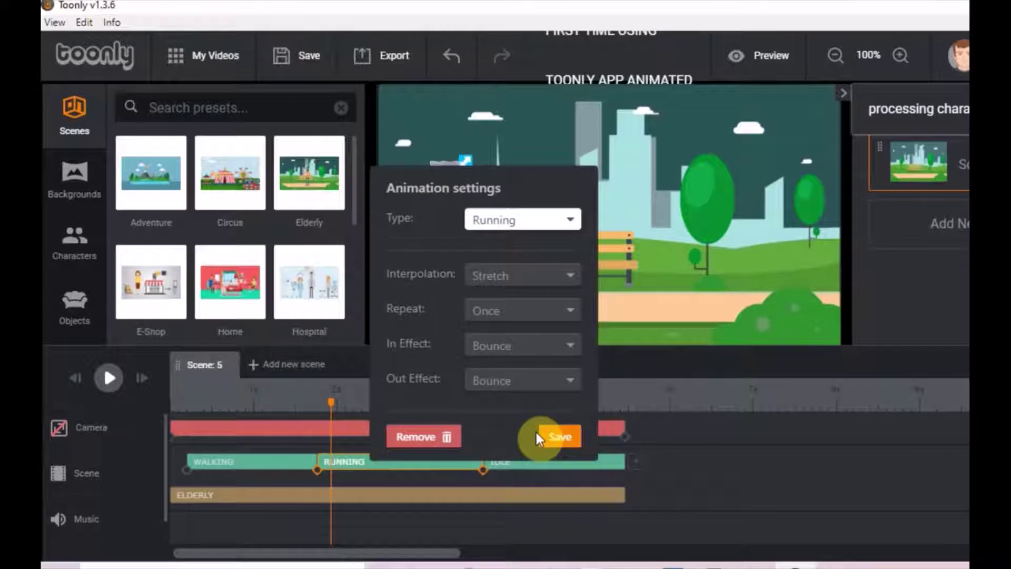
pyautogui.click(572, 273)
pyautogui.click(533, 299)
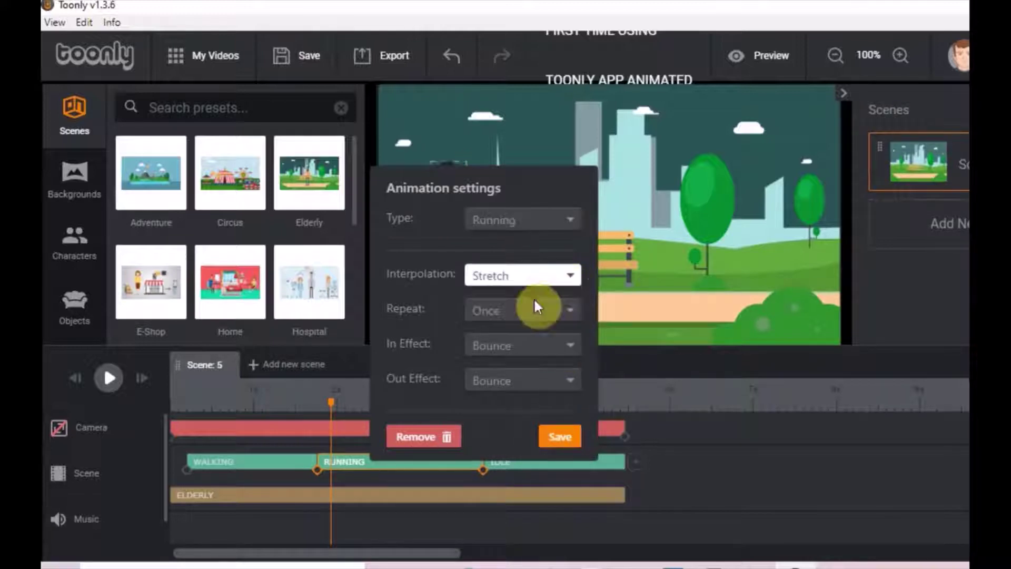
pyautogui.click(564, 343)
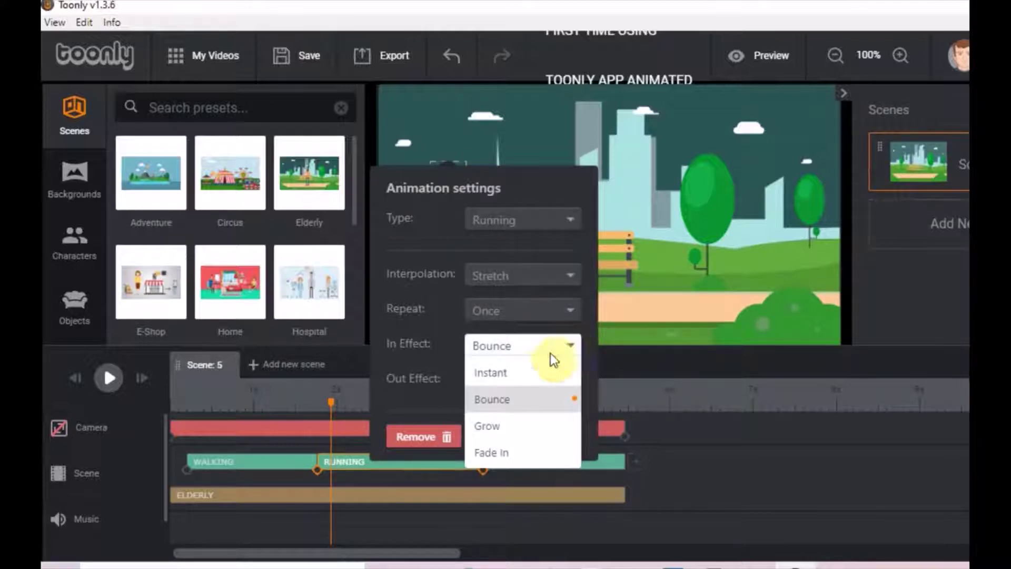
pyautogui.click(510, 371)
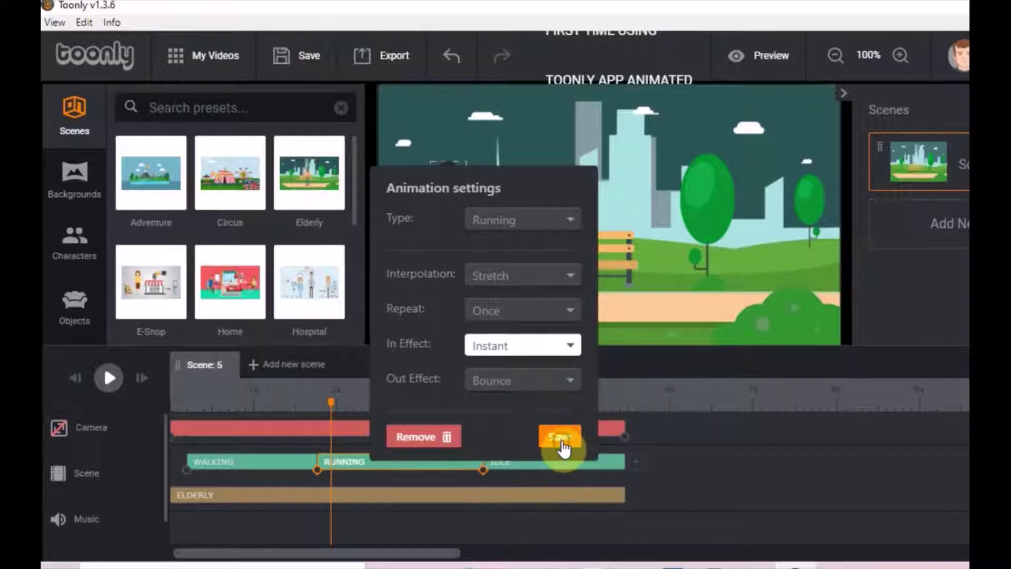
pyautogui.click(560, 442)
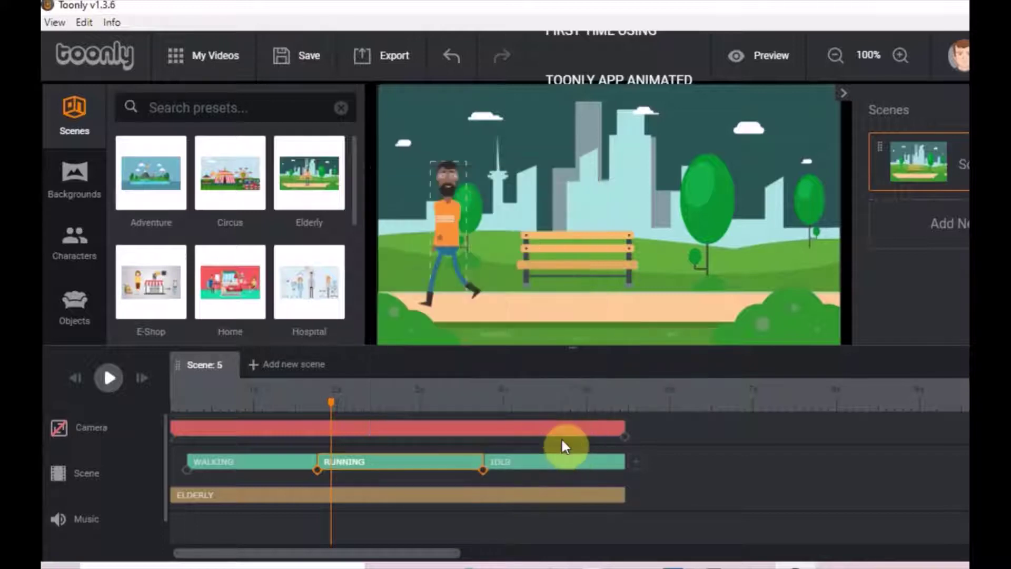
# At the Running clip's end keyframe, move the character in front of the large tree right of the bench.
pyautogui.click(398, 461)
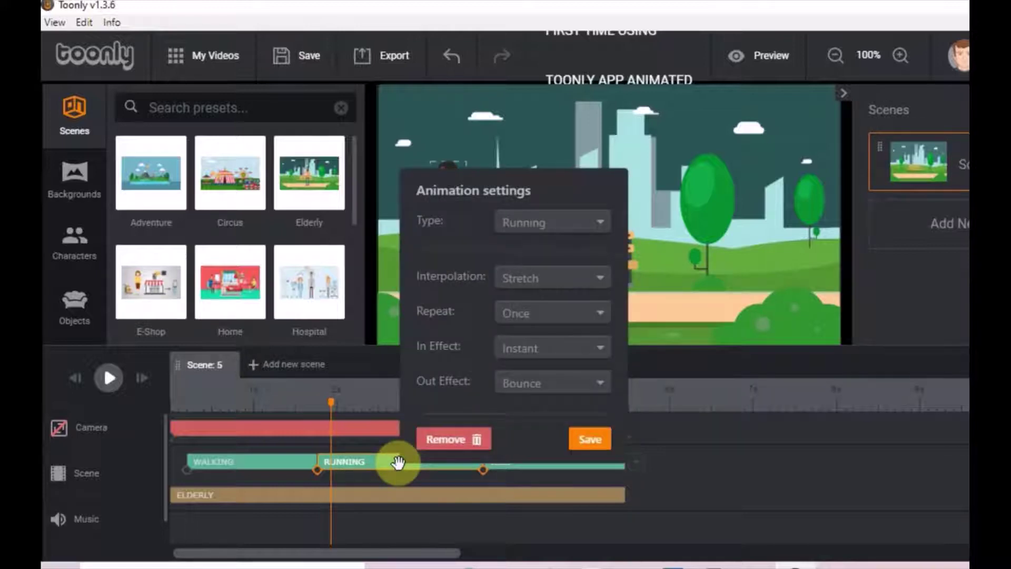
pyautogui.click(594, 440)
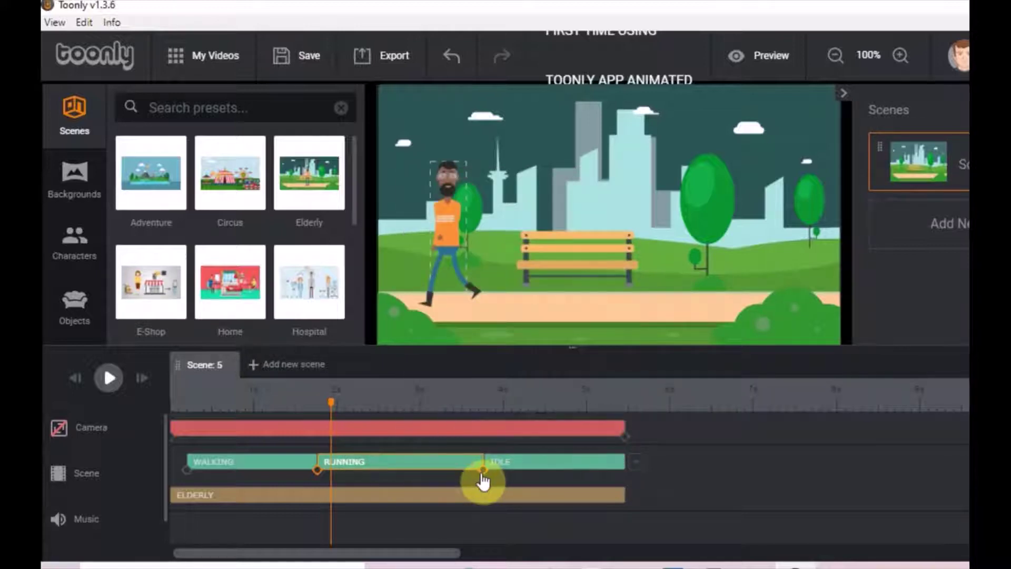
pyautogui.click(483, 481)
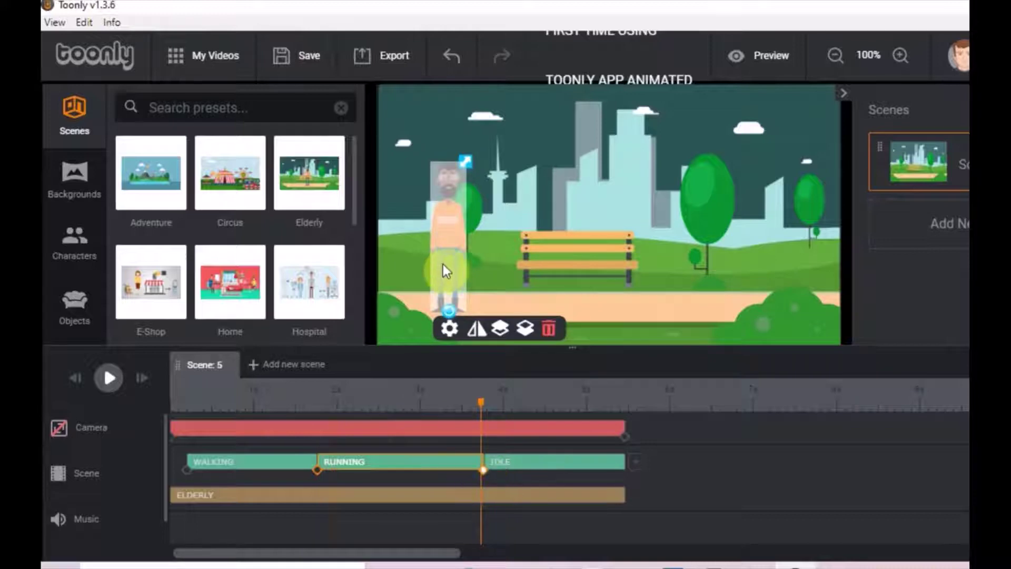
pyautogui.moveTo(456, 267); pyautogui.dragTo(729, 258)
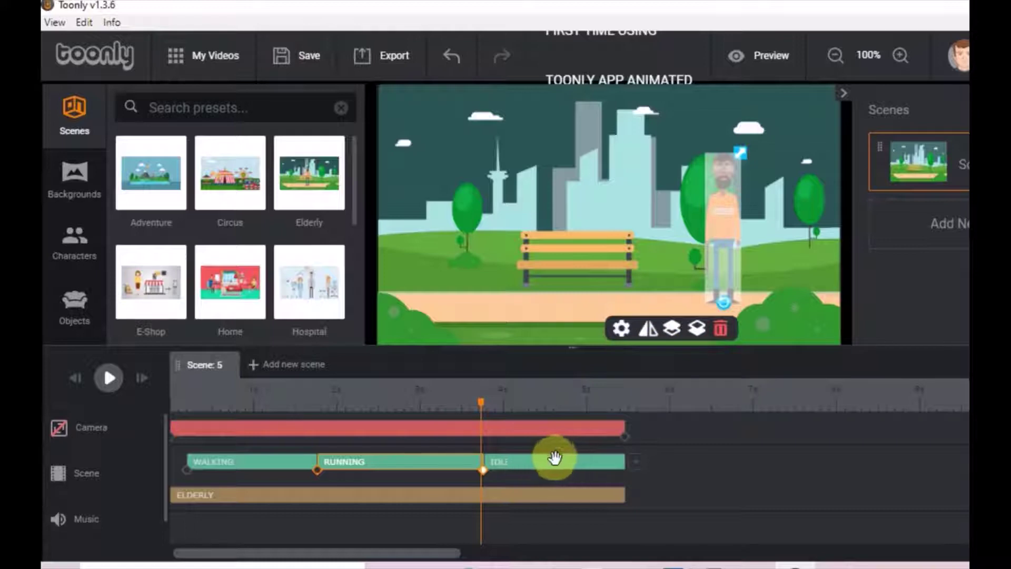
# Change the animation type of the character's last Idle clip to Flying out and save it.
pyautogui.click(520, 466)
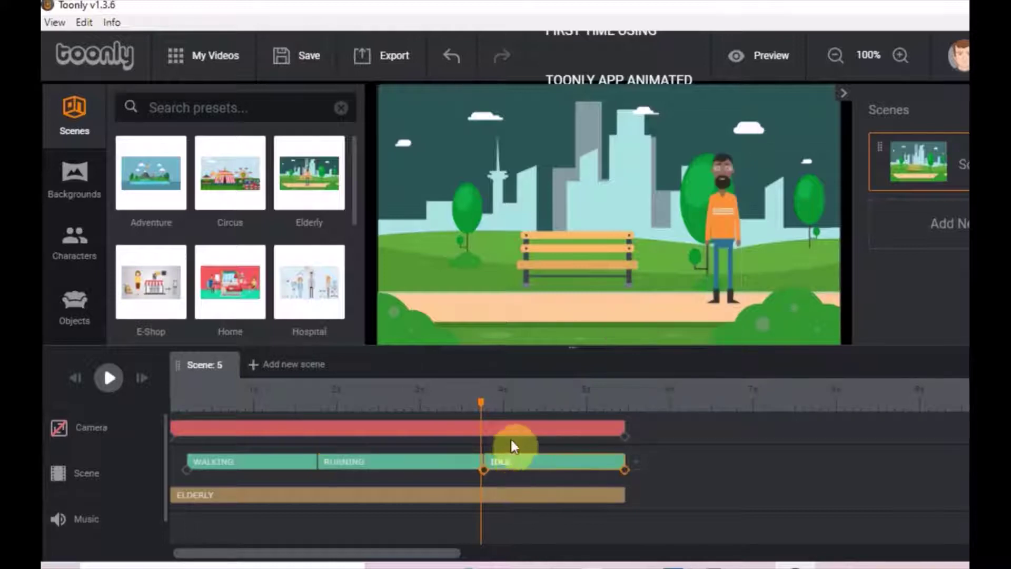
pyautogui.moveTo(481, 403); pyautogui.dragTo(494, 403)
pyautogui.click(526, 462)
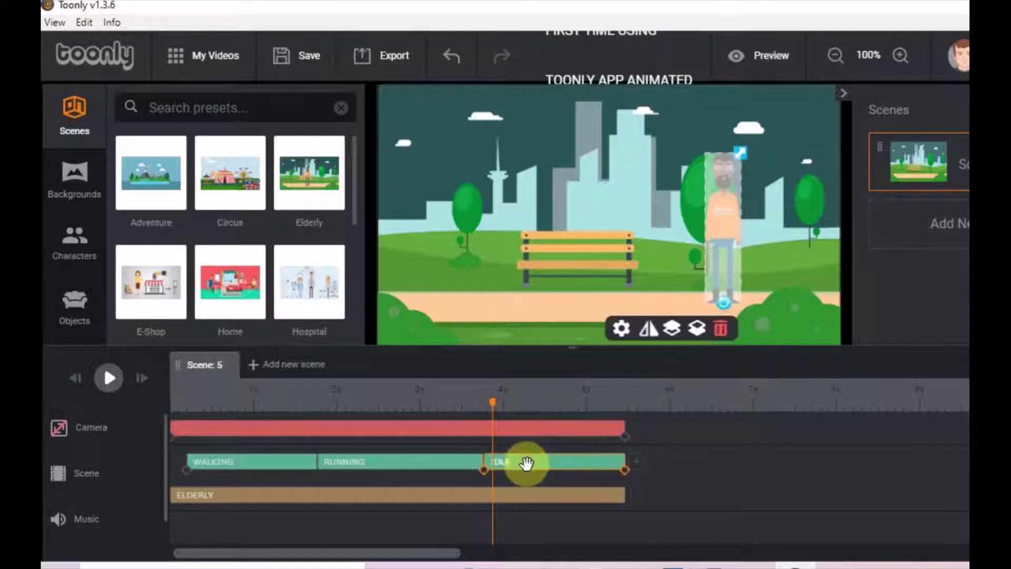
pyautogui.doubleClick(526, 462)
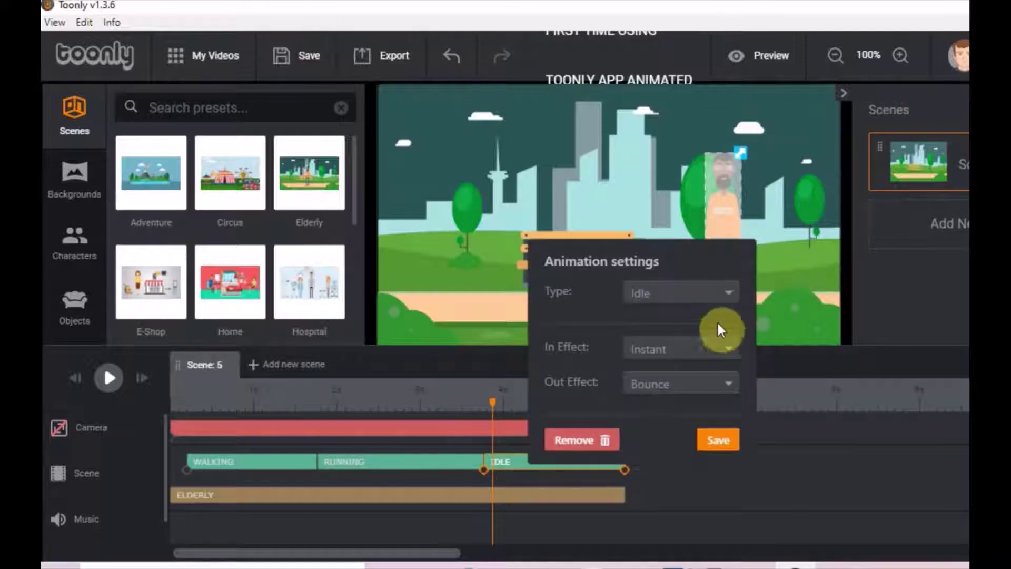
pyautogui.click(730, 291)
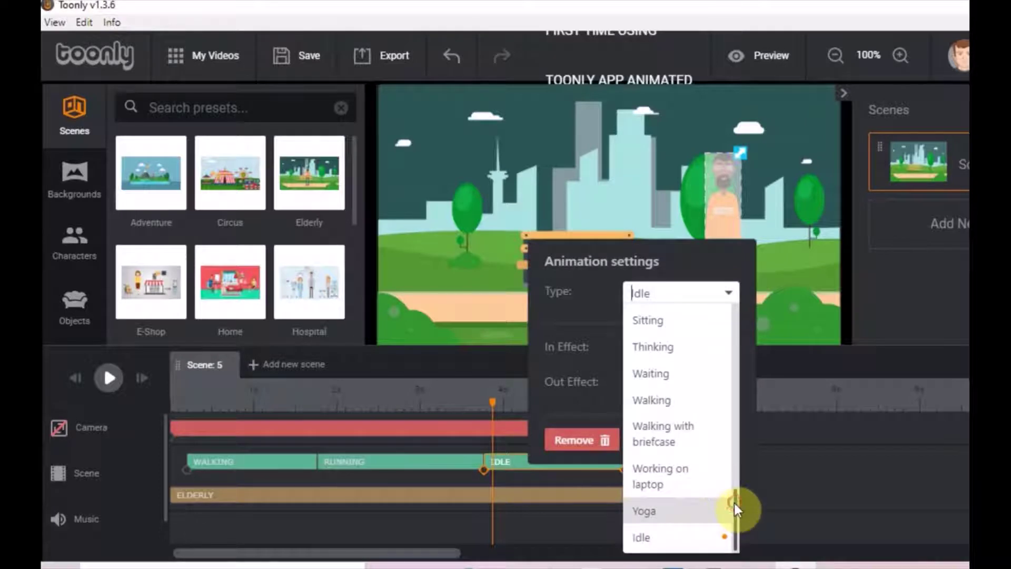
pyautogui.moveTo(734, 503); pyautogui.dragTo(748, 359)
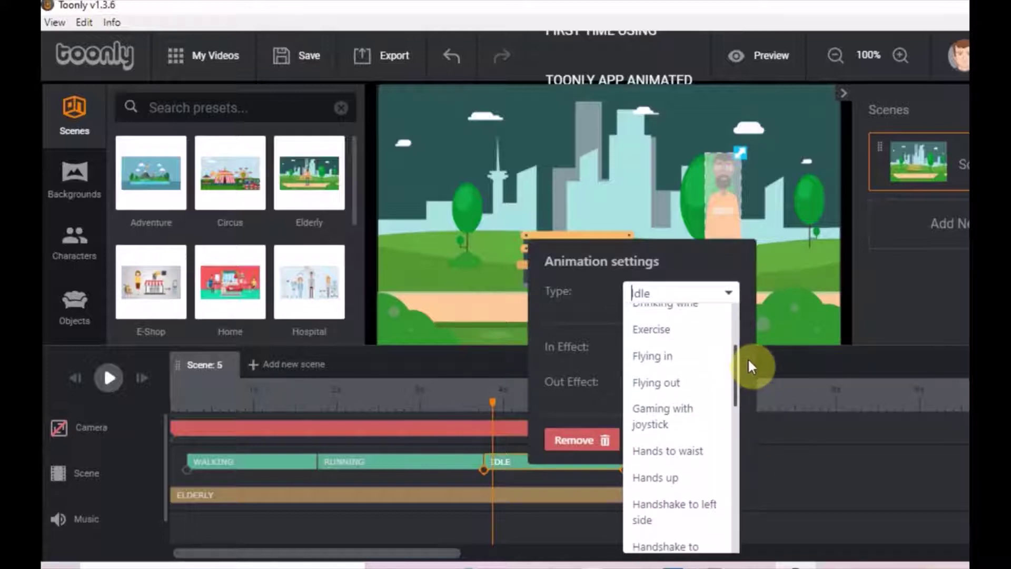
pyautogui.click(679, 383)
pyautogui.click(718, 440)
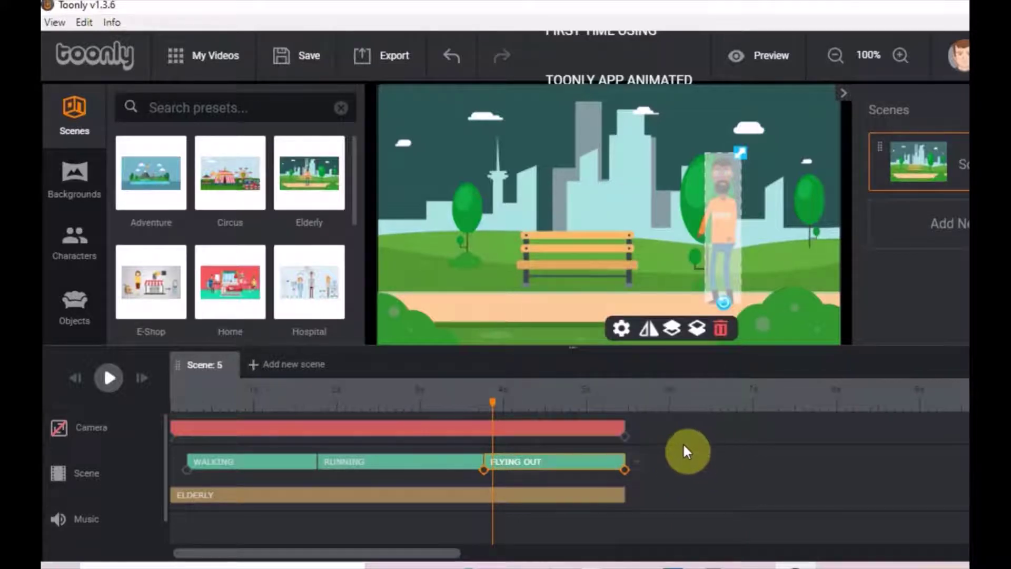
pyautogui.click(358, 182)
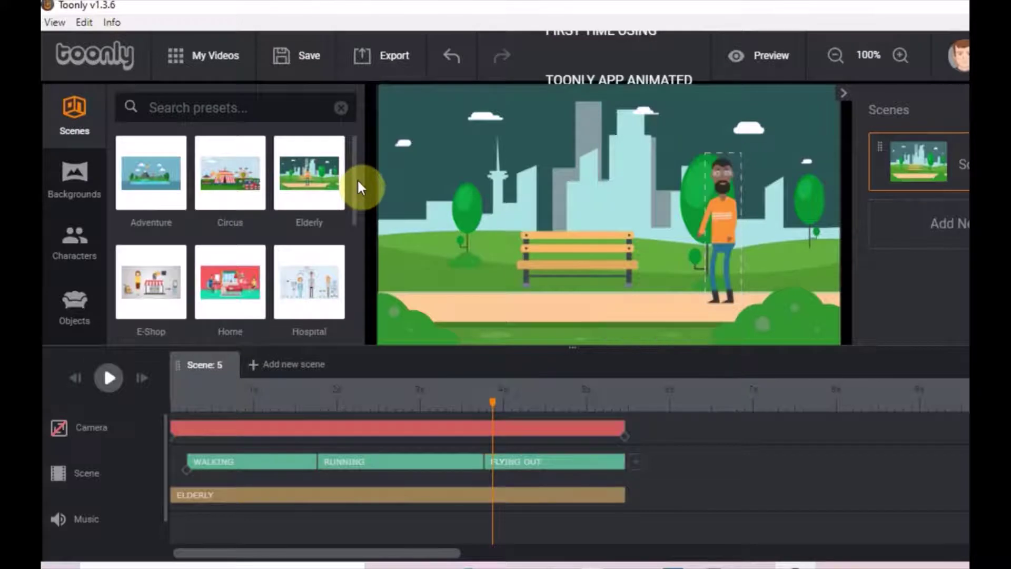
# Add a Slidy text object to the sky above the bench.
pyautogui.click(74, 175)
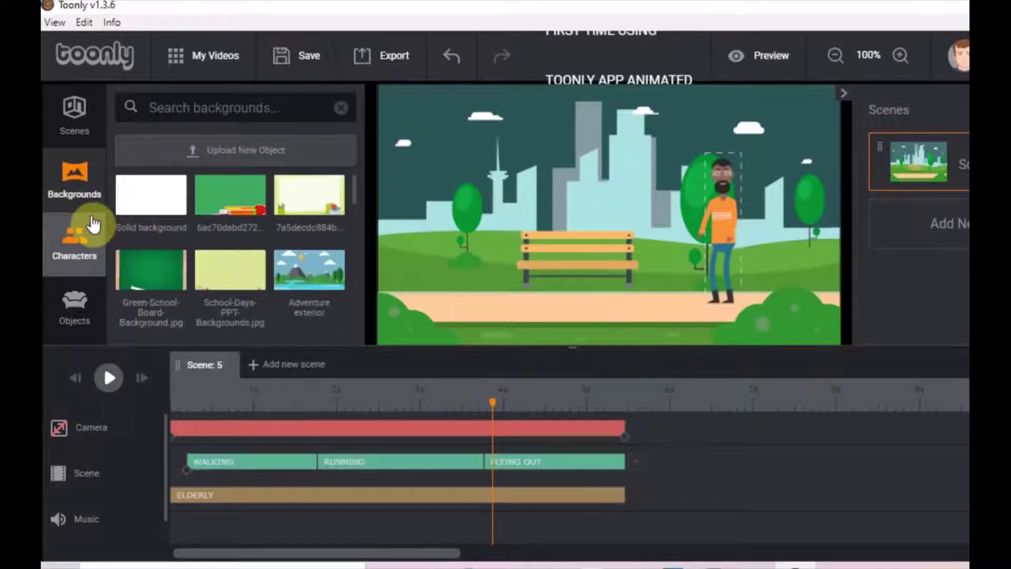
pyautogui.scroll(-2, 93, 224)
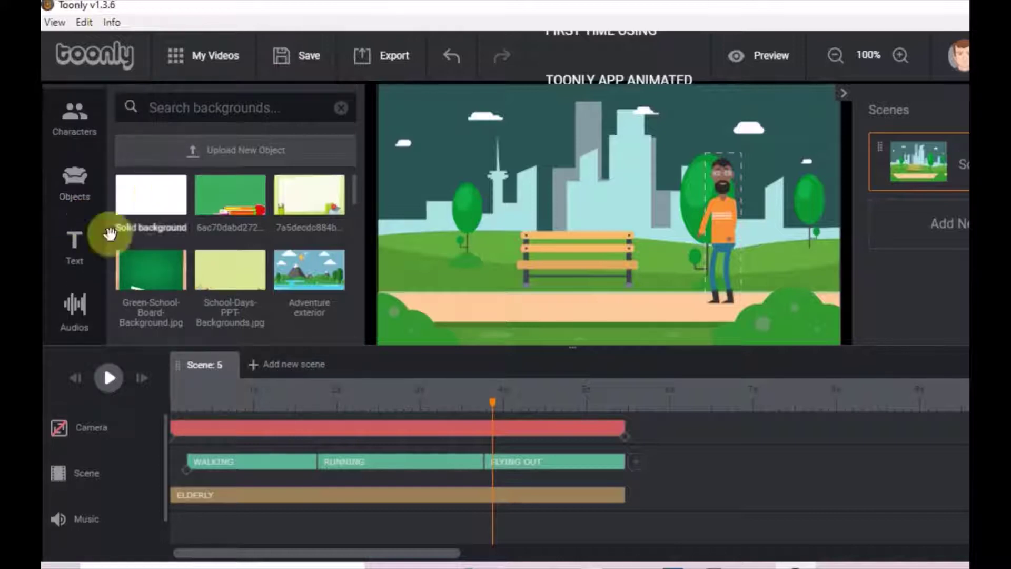
pyautogui.click(76, 245)
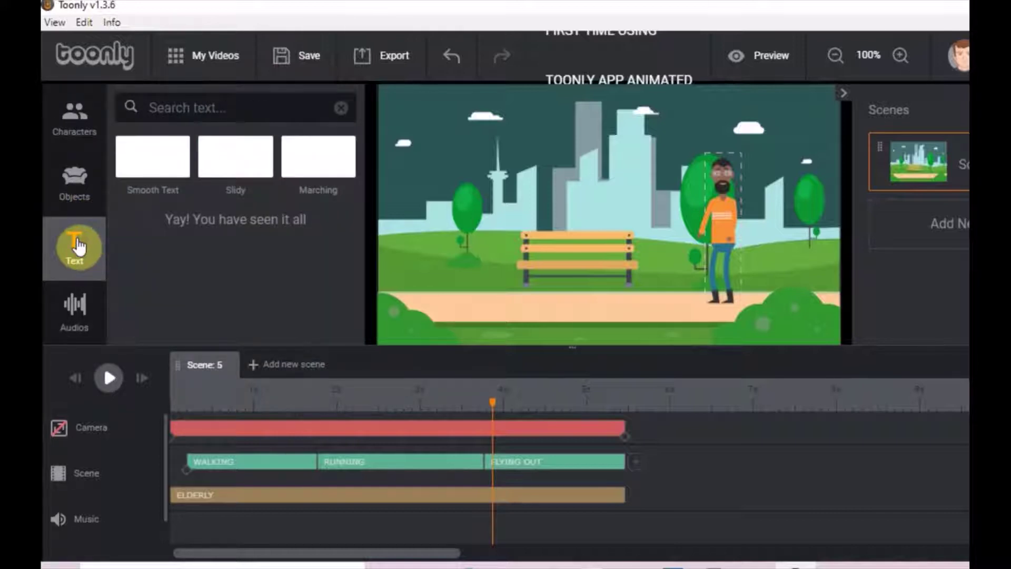
pyautogui.moveTo(240, 156); pyautogui.dragTo(611, 123)
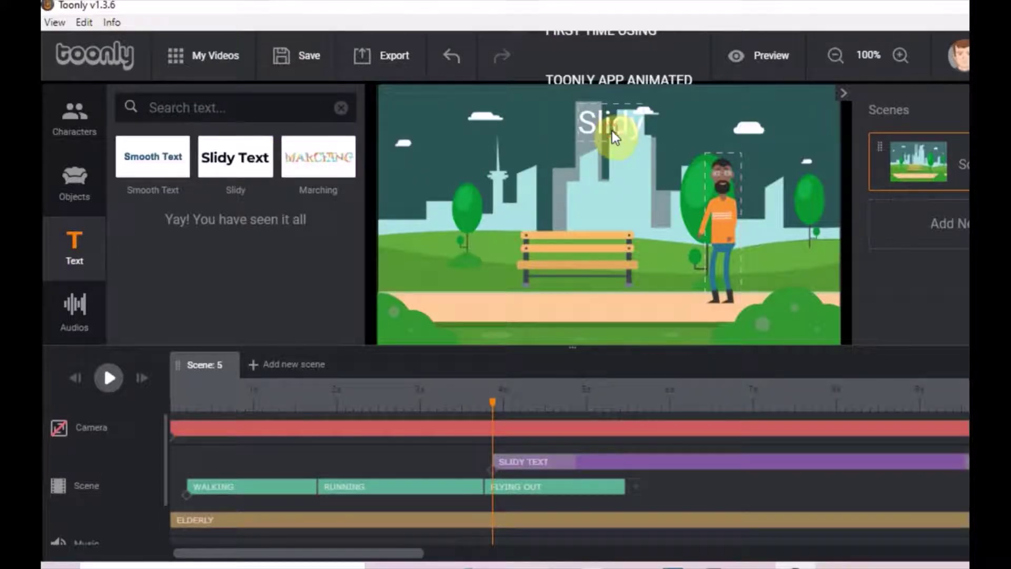
# Replace the Slidy text's content with "FISRST TRY TOONLY" and move its clip to start alongside the Walking clip.
pyautogui.click(612, 131)
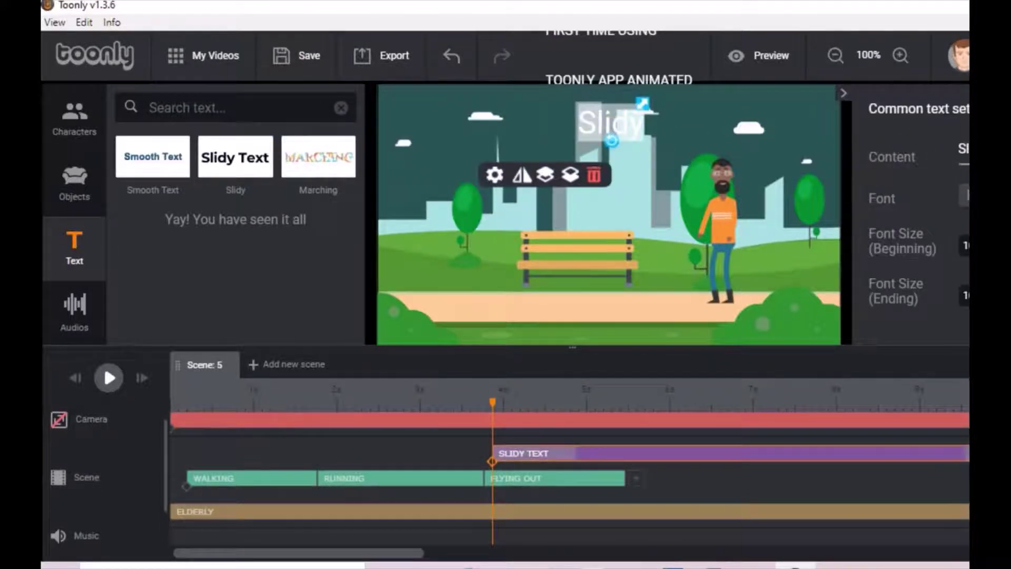
pyautogui.hotkey('ctrl', 'a')
pyautogui.press('BackSpace')
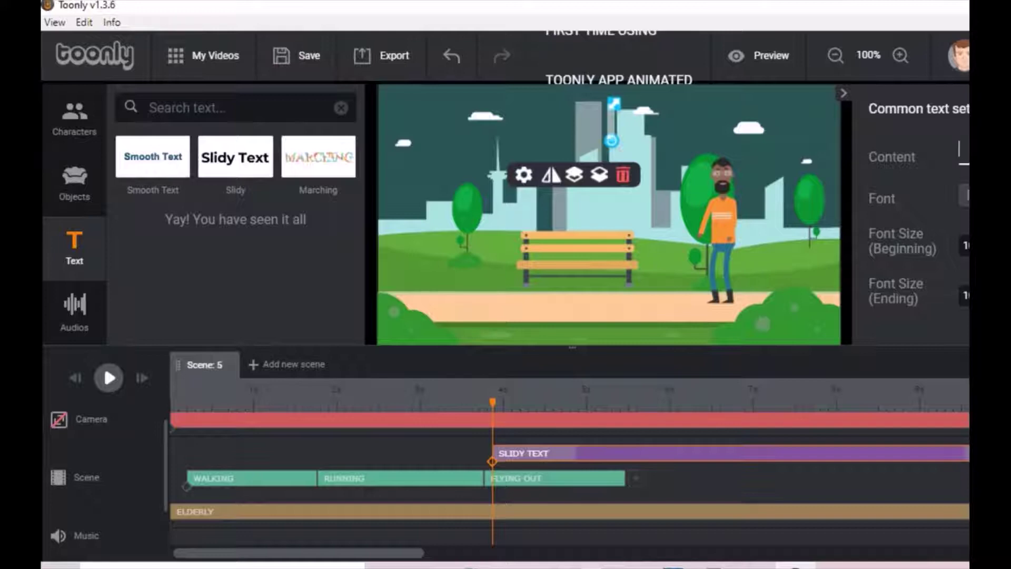
pyautogui.write('FIS')
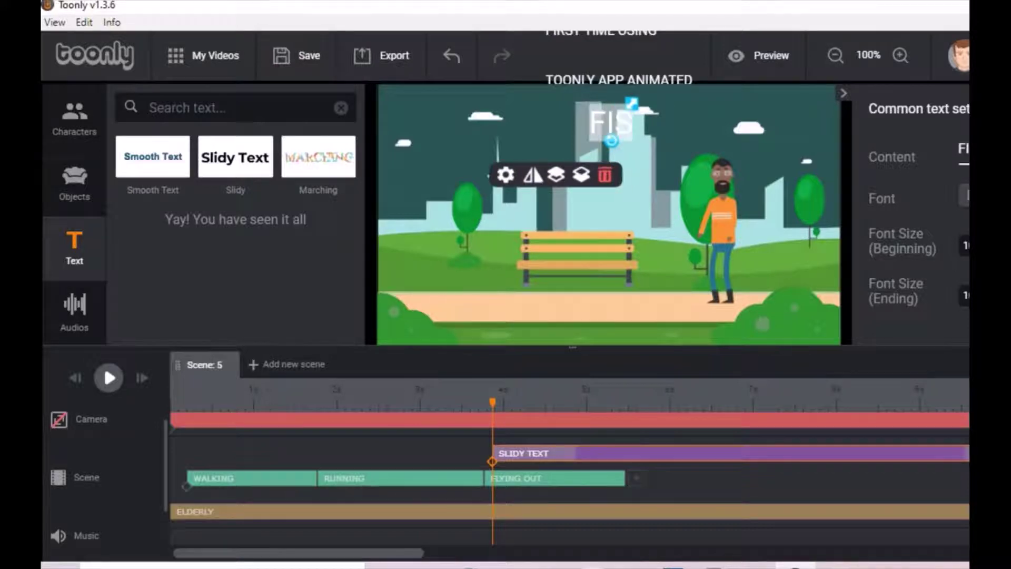
pyautogui.write('RS')
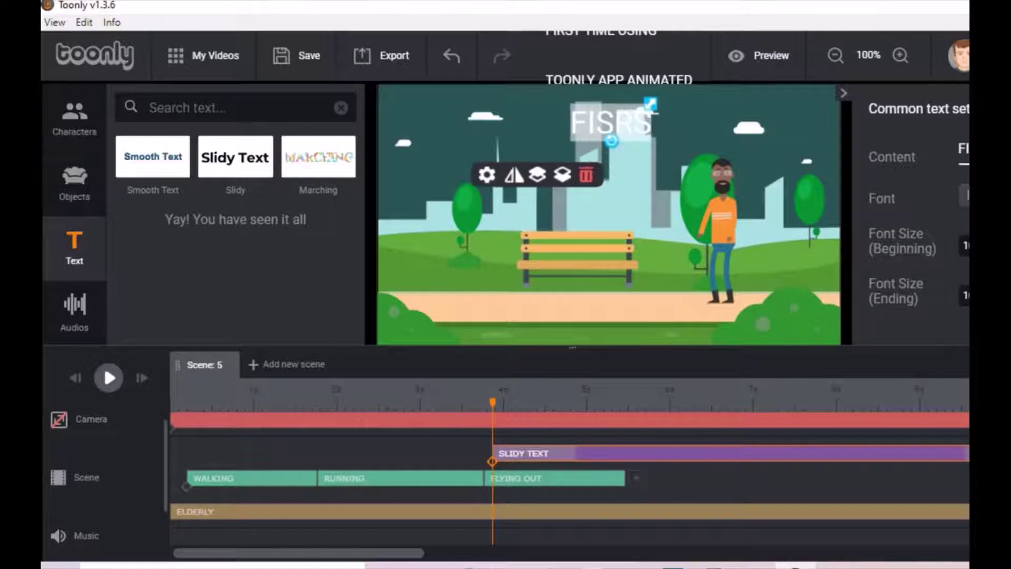
pyautogui.write('T')
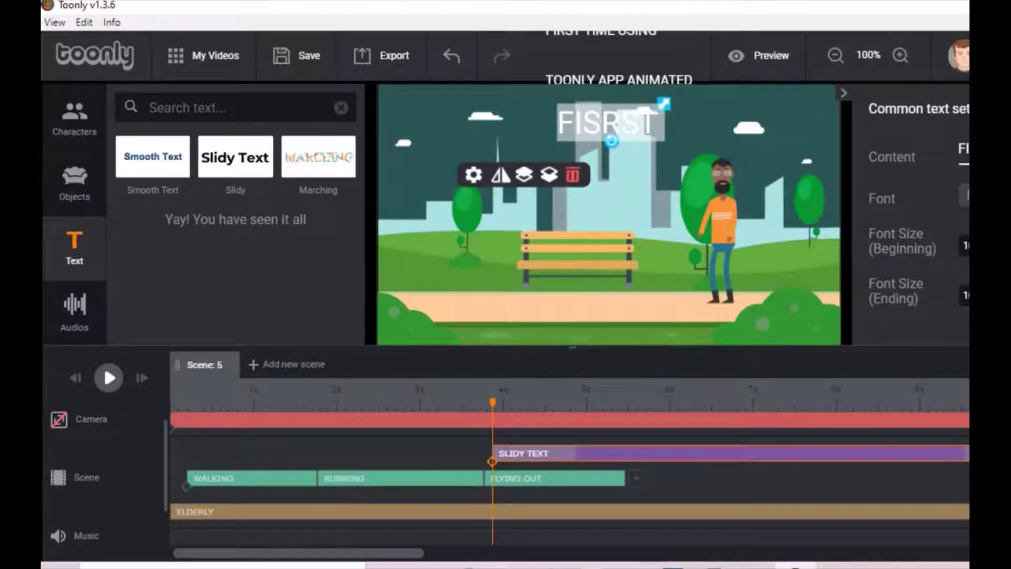
pyautogui.write(' TRY')
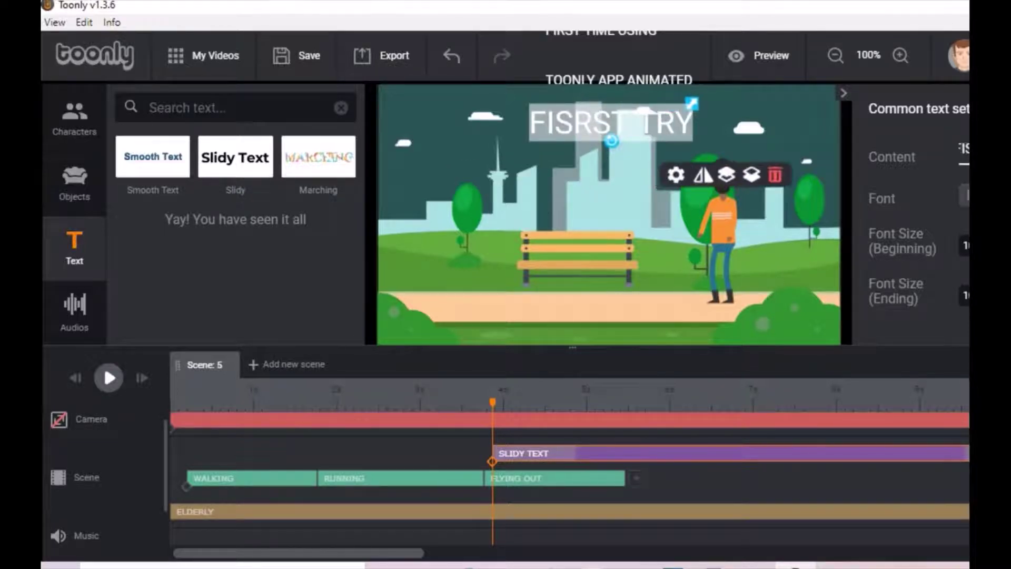
pyautogui.write(' T')
pyautogui.write('O')
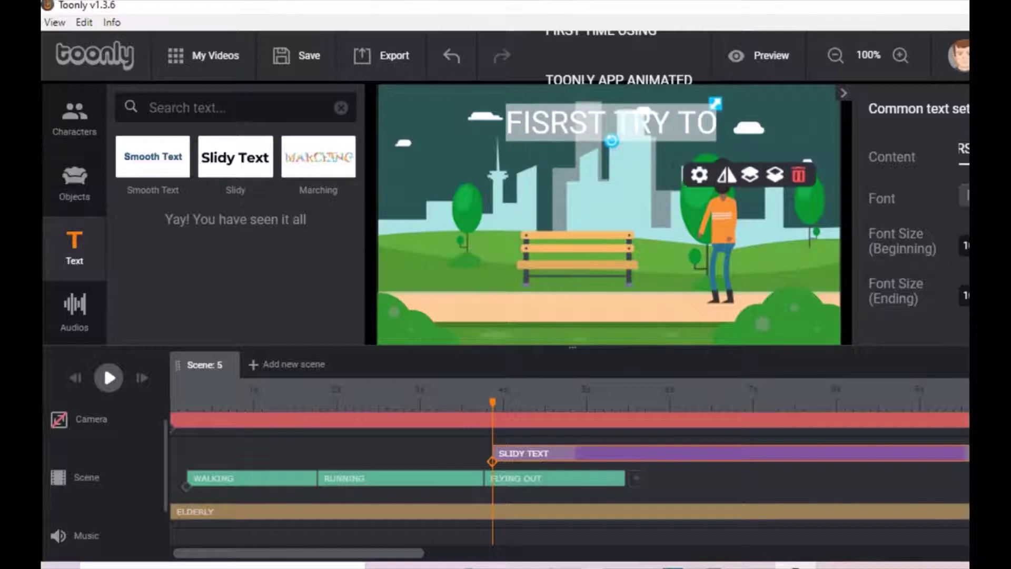
pyautogui.write('ONLY')
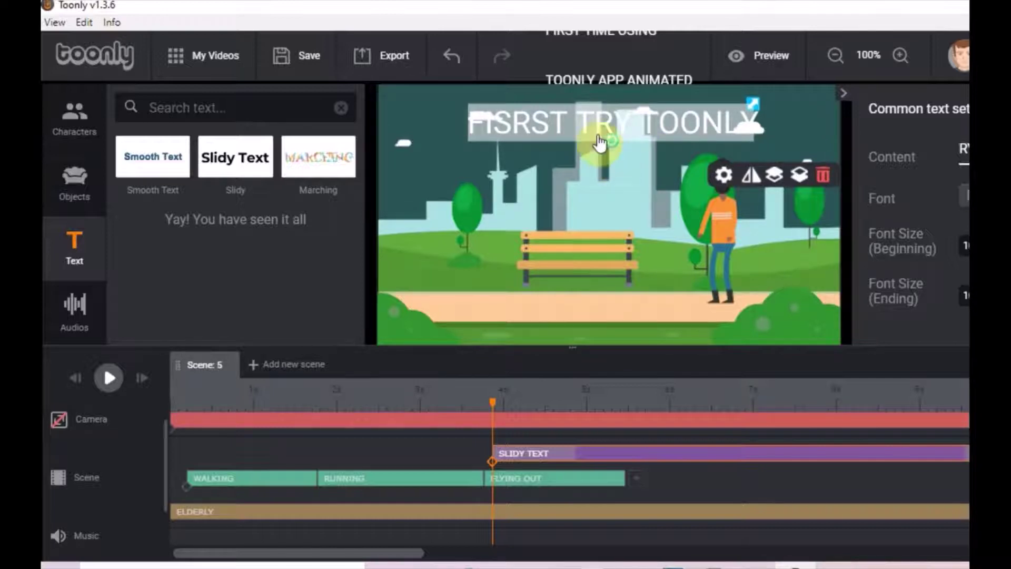
pyautogui.click(585, 125)
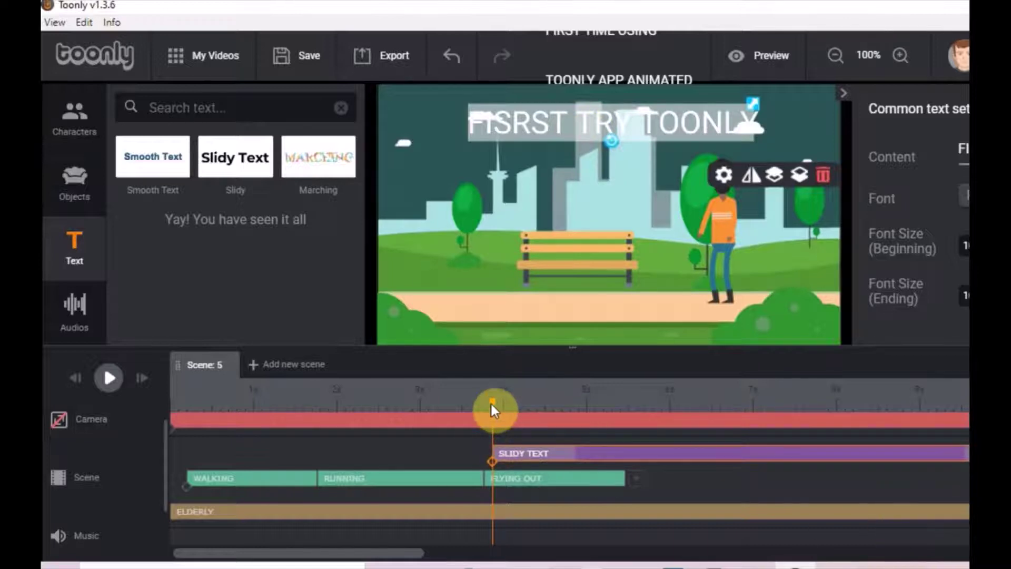
pyautogui.moveTo(656, 465); pyautogui.dragTo(349, 462)
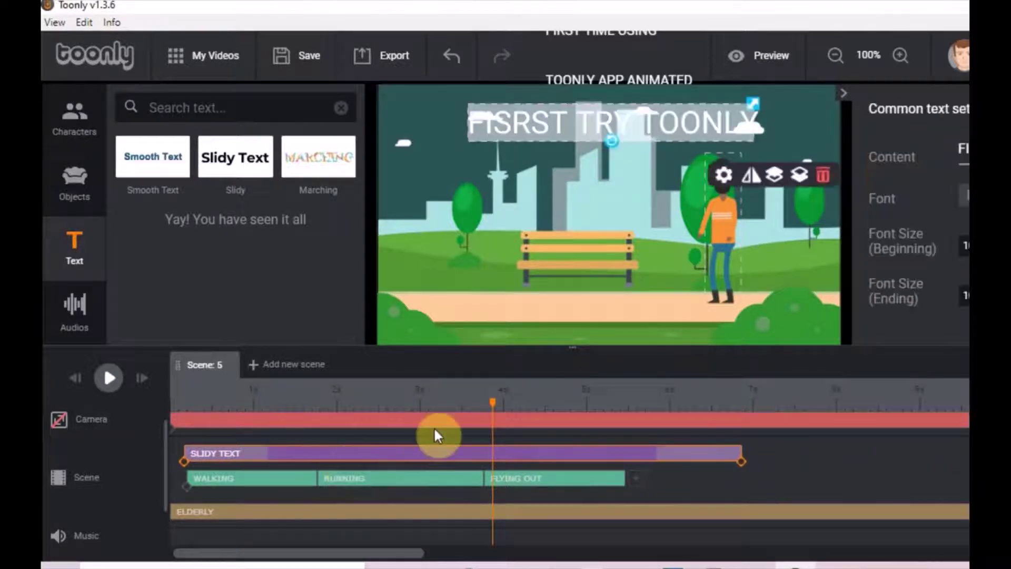
# Lengthen the character's clips so Walking ends at about 2.4 s, Running at about 4.9 s and Flying out at about 8.5 s.
pyautogui.click(297, 481)
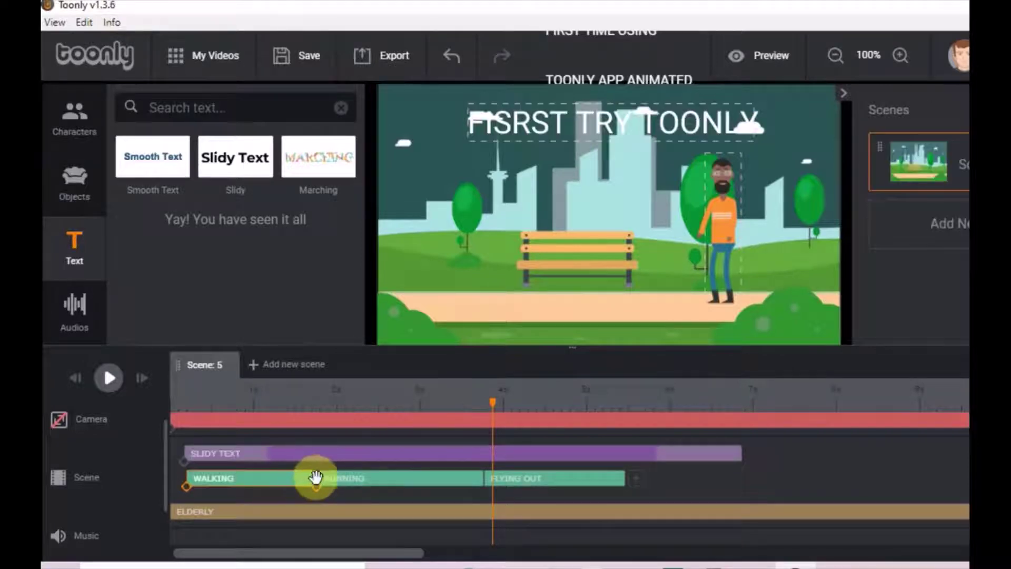
pyautogui.moveTo(316, 478); pyautogui.dragTo(389, 476)
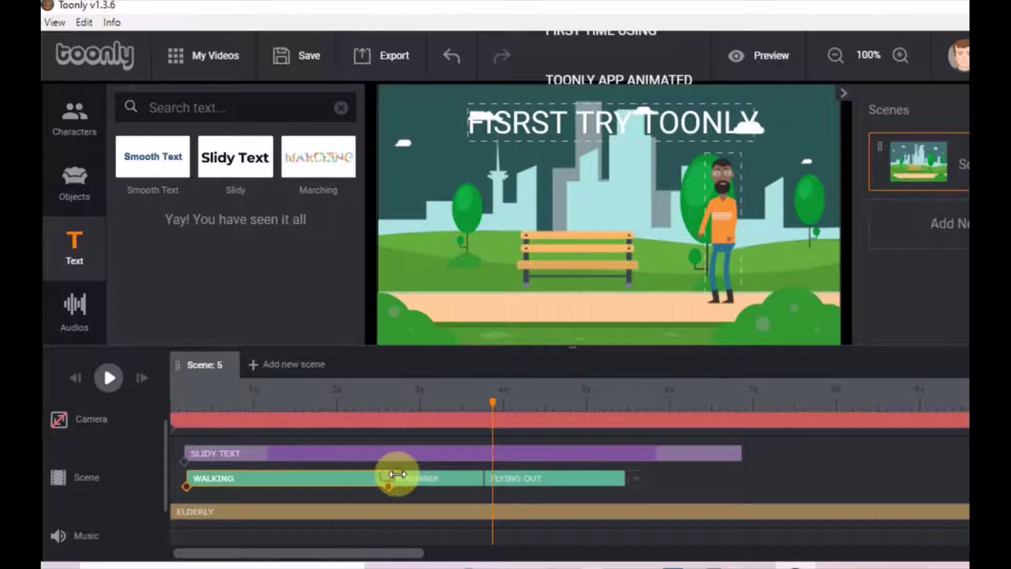
pyautogui.click(443, 478)
pyautogui.moveTo(485, 480); pyautogui.dragTo(534, 478)
pyautogui.moveTo(600, 479); pyautogui.dragTo(749, 478)
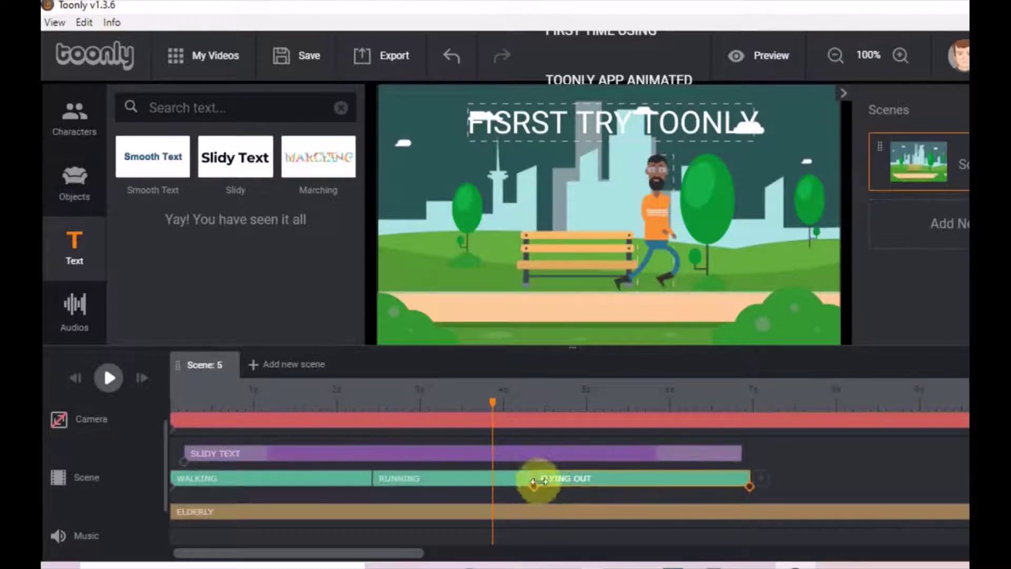
pyautogui.moveTo(523, 478); pyautogui.dragTo(579, 488)
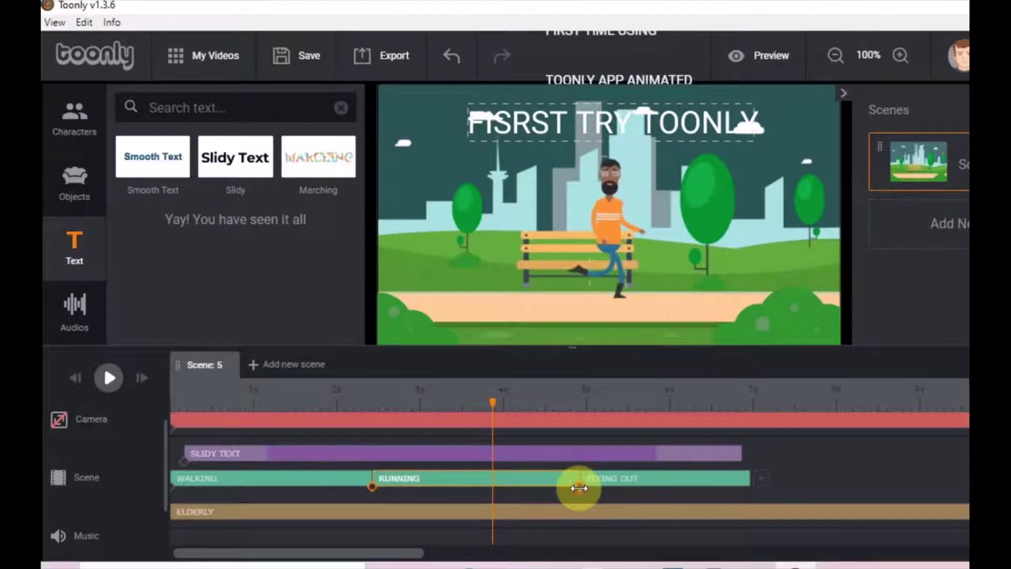
pyautogui.click(706, 480)
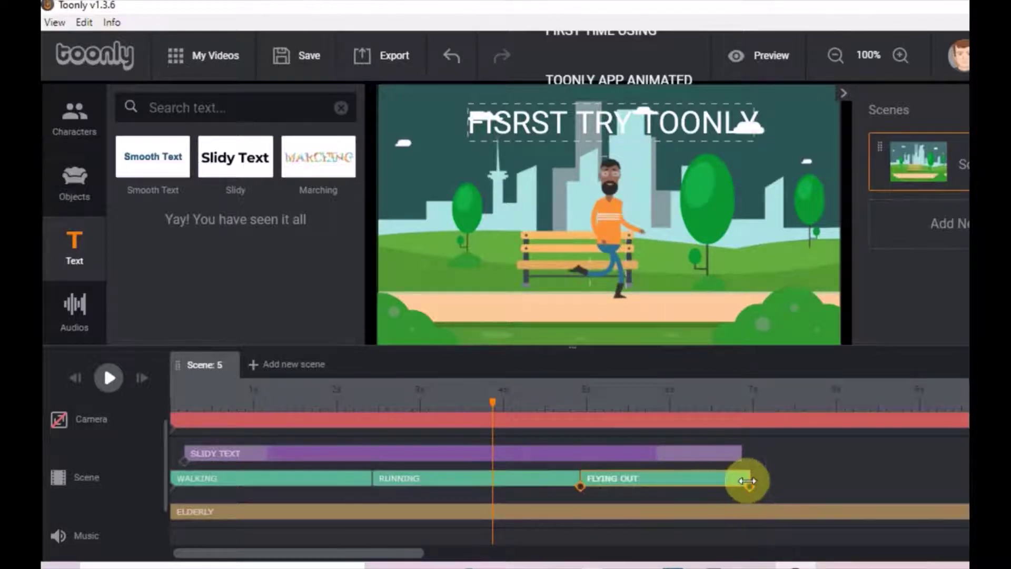
pyautogui.moveTo(746, 480); pyautogui.dragTo(866, 475)
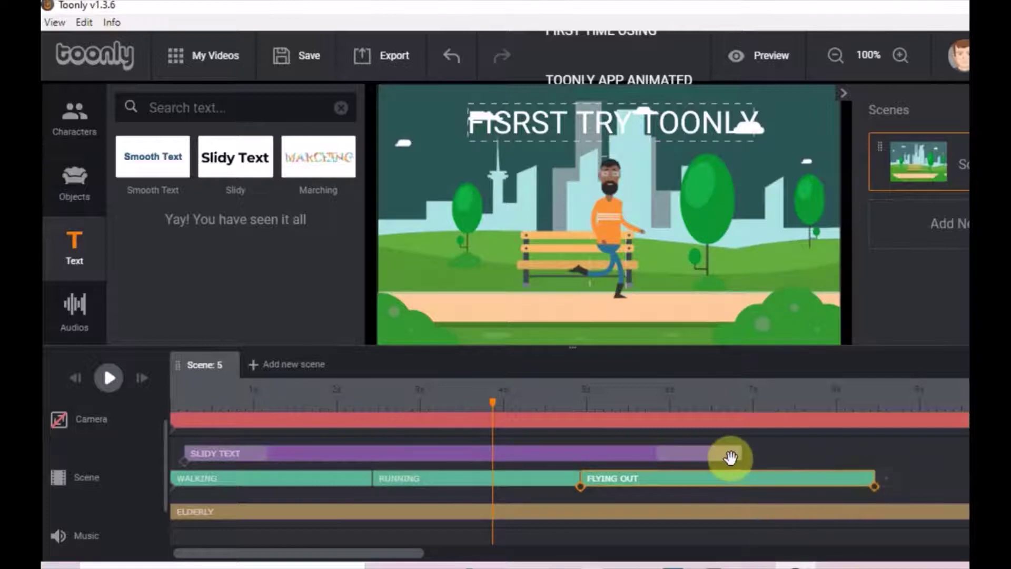
# Shift the Slidy text clip to end with the Flying out clip, and shorten the Elderly clip to the same end.
pyautogui.click(728, 455)
pyautogui.moveTo(712, 453); pyautogui.dragTo(838, 458)
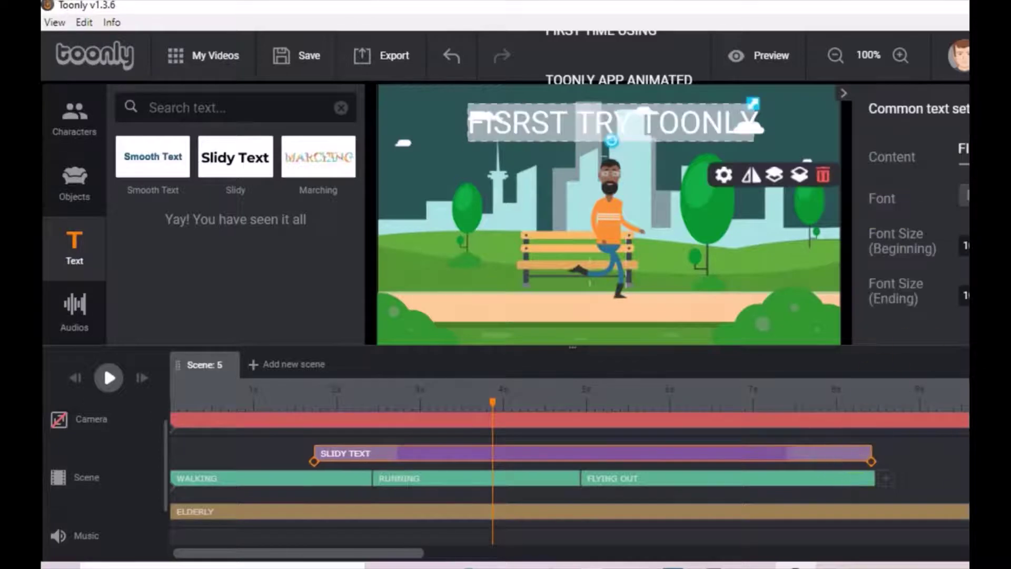
pyautogui.moveTo(961, 511); pyautogui.dragTo(876, 512)
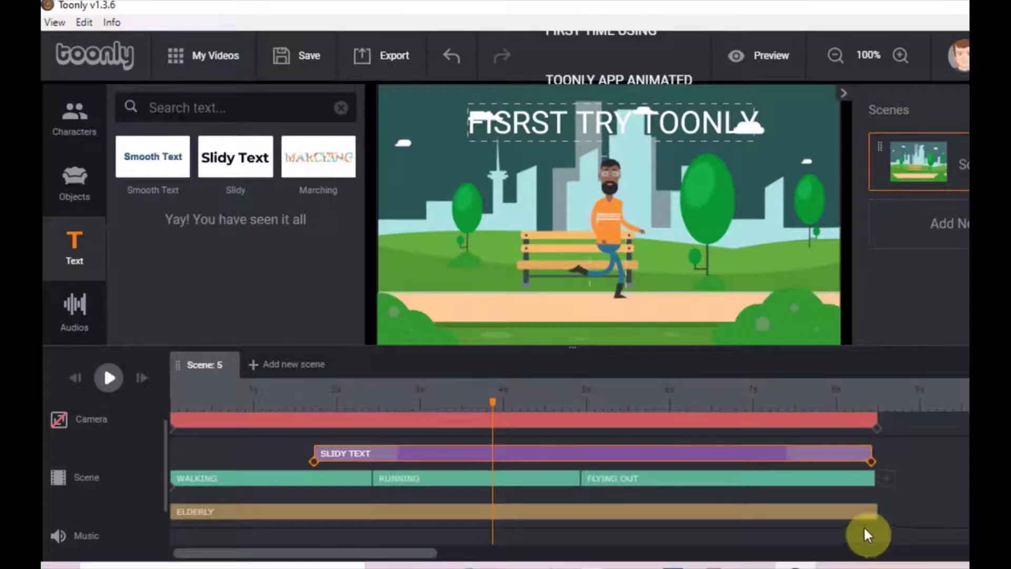
# Add Lulu.mp3 to the music track and play the scene from the beginning.
pyautogui.click(75, 308)
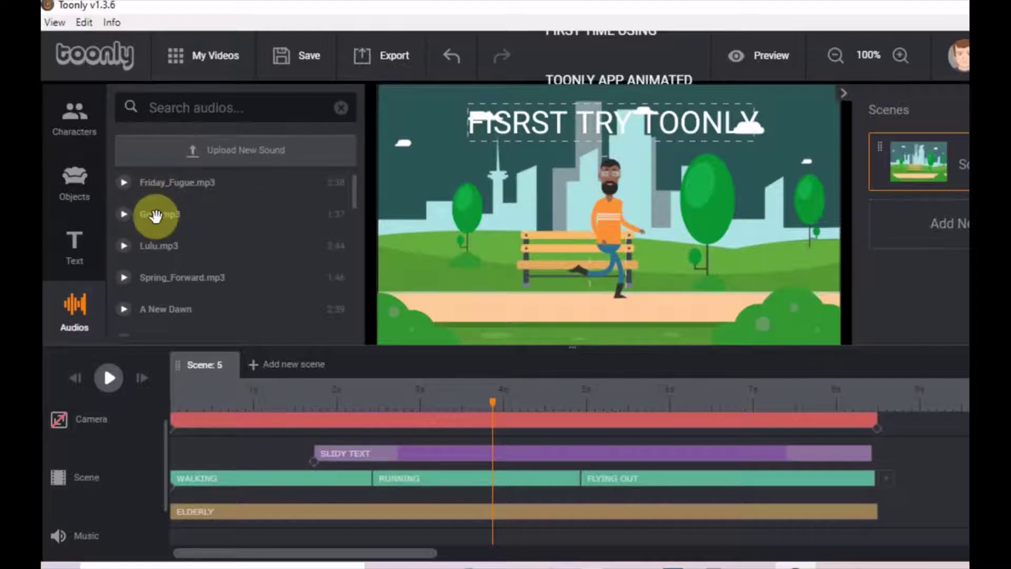
pyautogui.moveTo(154, 243); pyautogui.dragTo(181, 490)
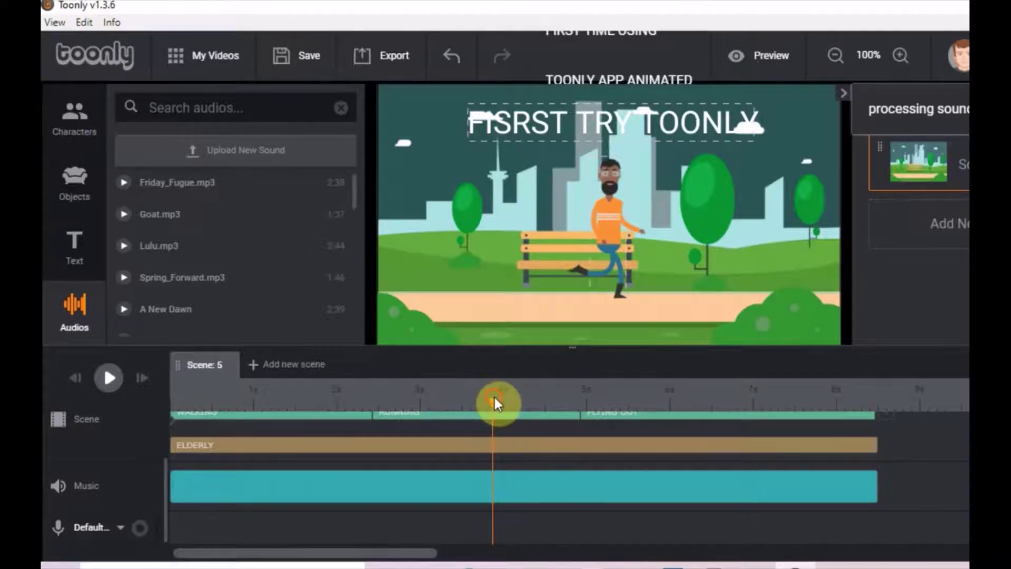
pyautogui.moveTo(264, 401); pyautogui.dragTo(138, 394)
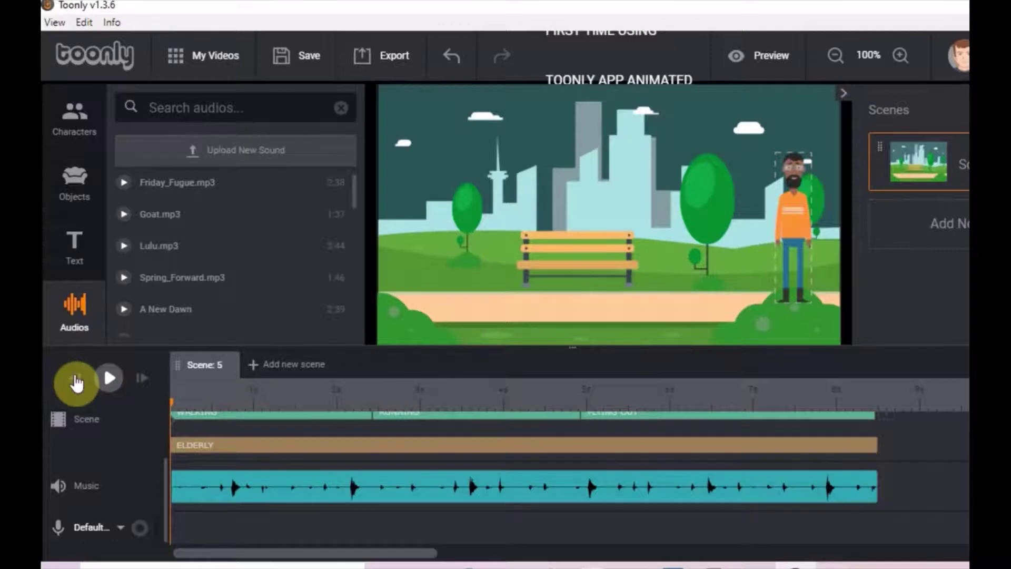
pyautogui.click(105, 387)
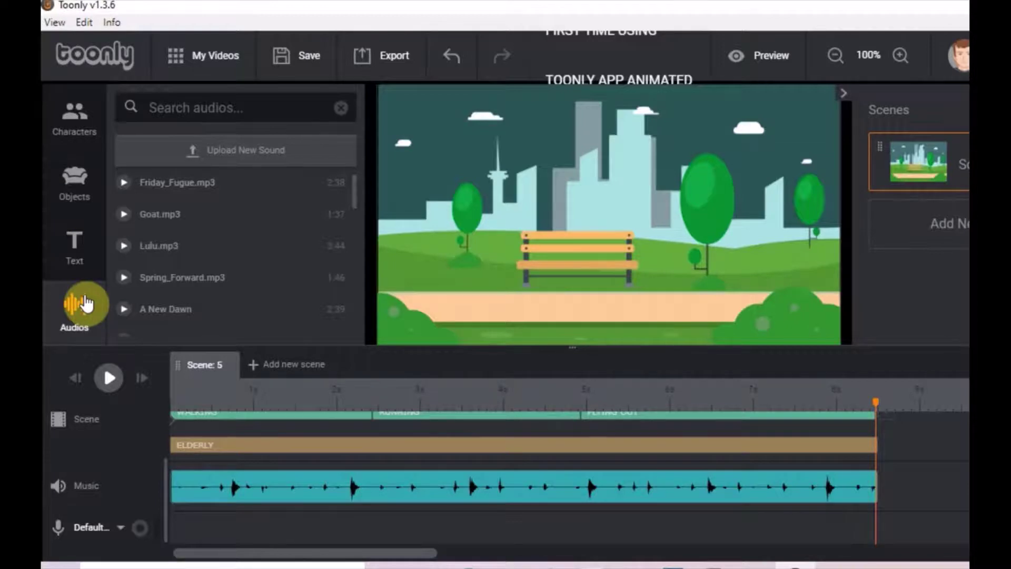
pyautogui.click(53, 145)
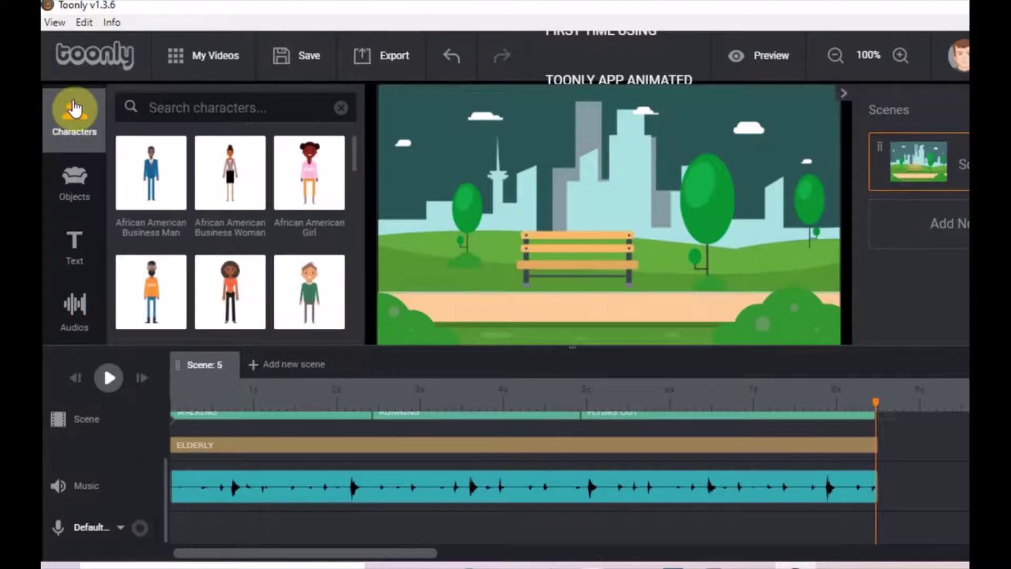
pyautogui.scroll(2, 74, 108)
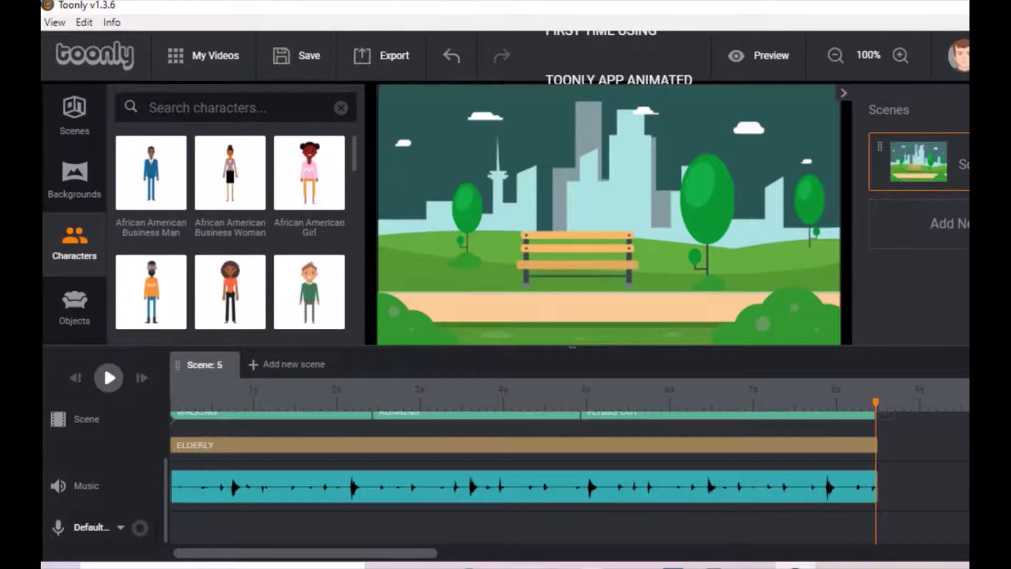
# Add a second scene after the park scene and fill it with the Hospital preset.
pyautogui.click(290, 369)
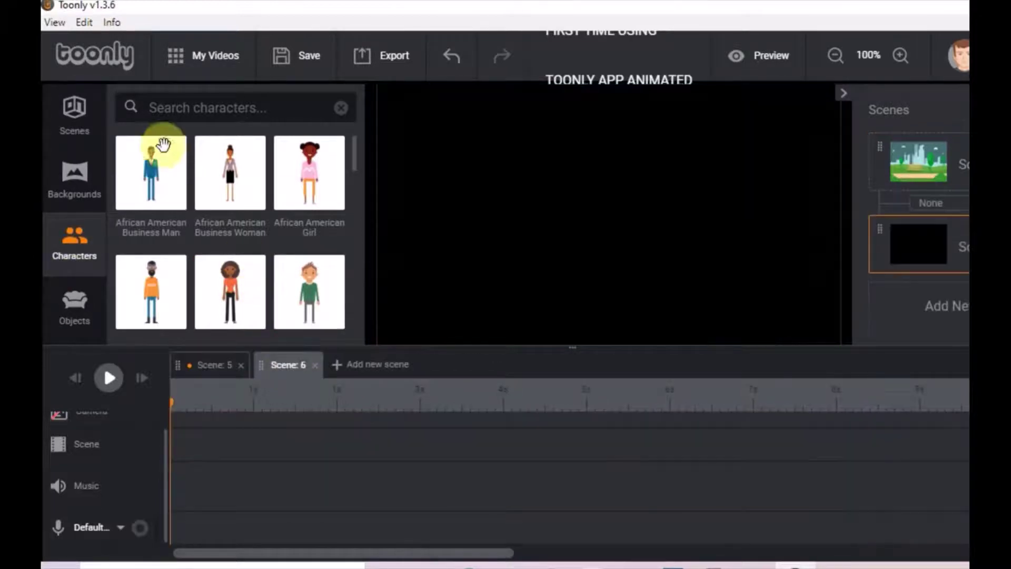
pyautogui.click(76, 110)
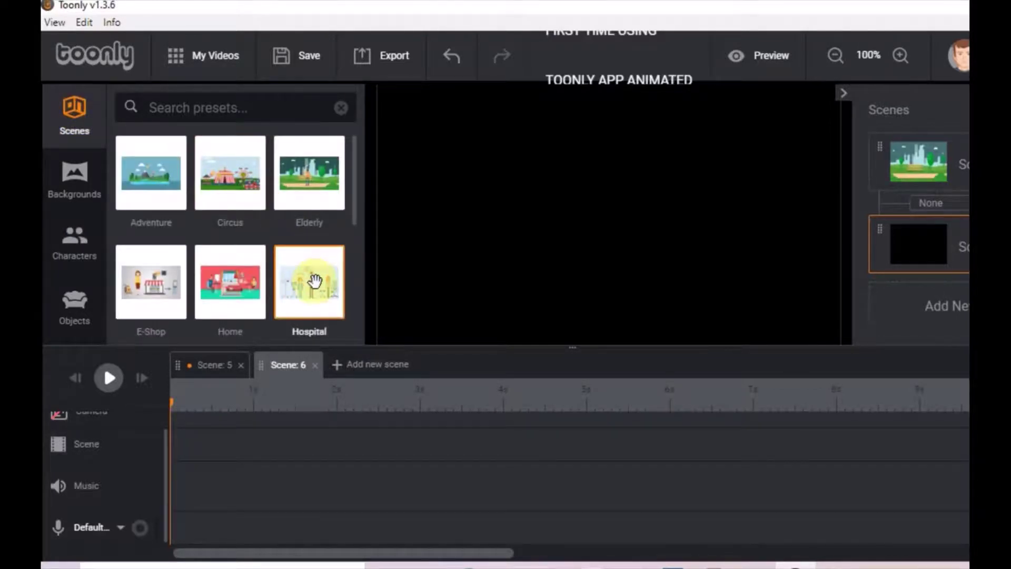
pyautogui.moveTo(315, 280); pyautogui.dragTo(553, 232)
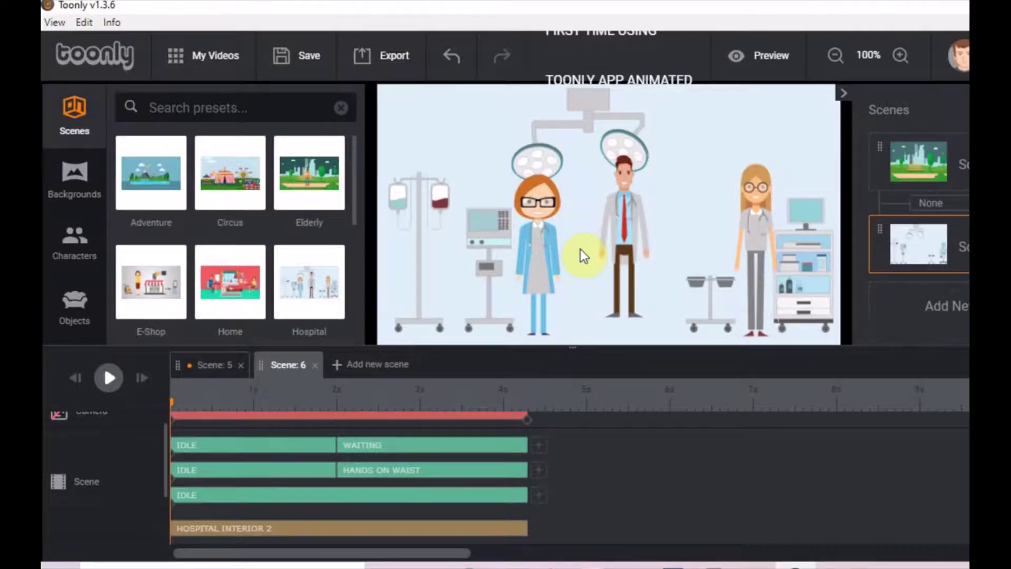
# Change the red-haired doctor's Idle animation to Say hi with an Instant in effect and save it.
pyautogui.click(545, 267)
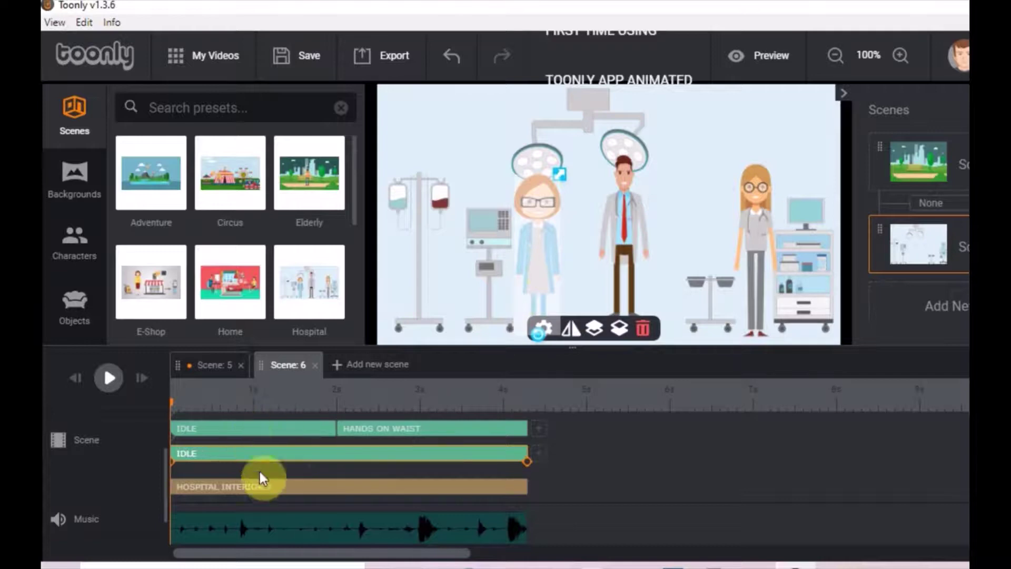
pyautogui.click(252, 456)
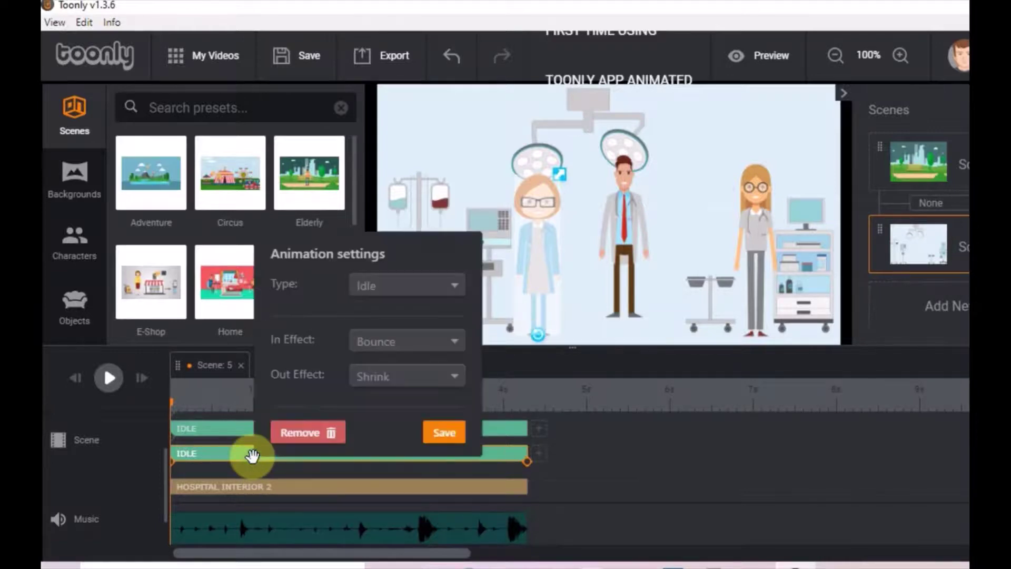
pyautogui.click(454, 287)
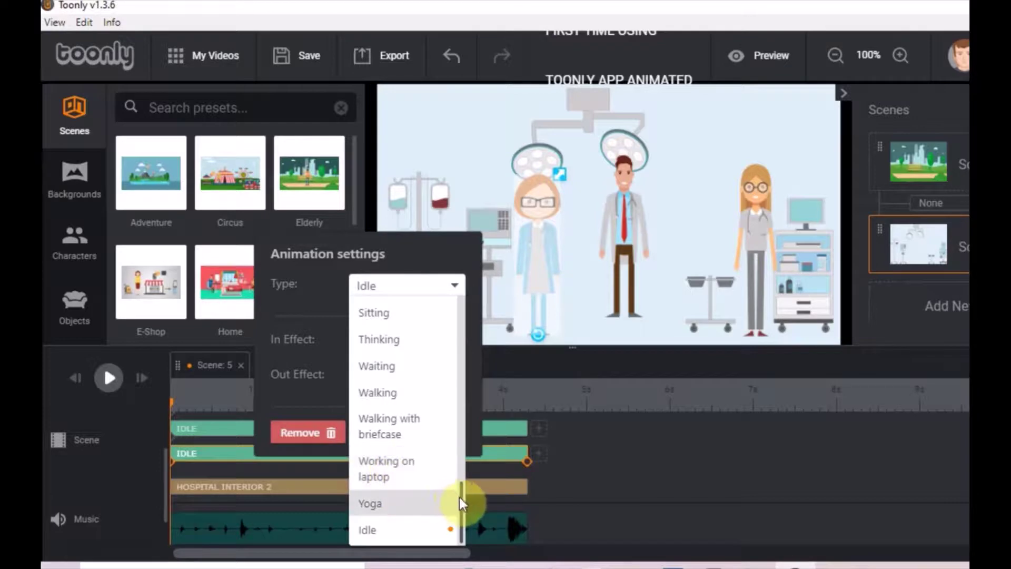
pyautogui.moveTo(461, 497); pyautogui.dragTo(466, 443)
pyautogui.click(416, 429)
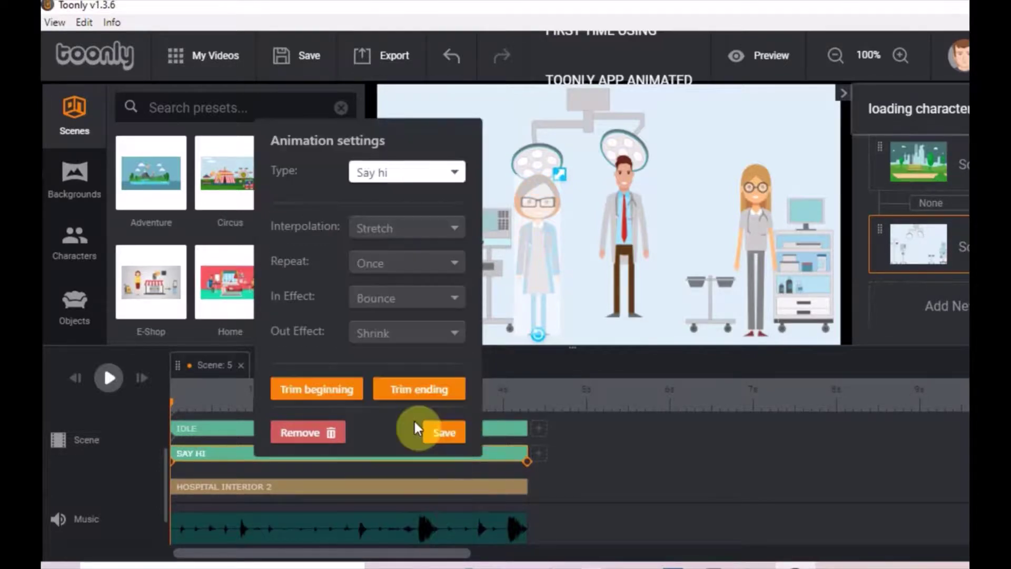
pyautogui.click(450, 299)
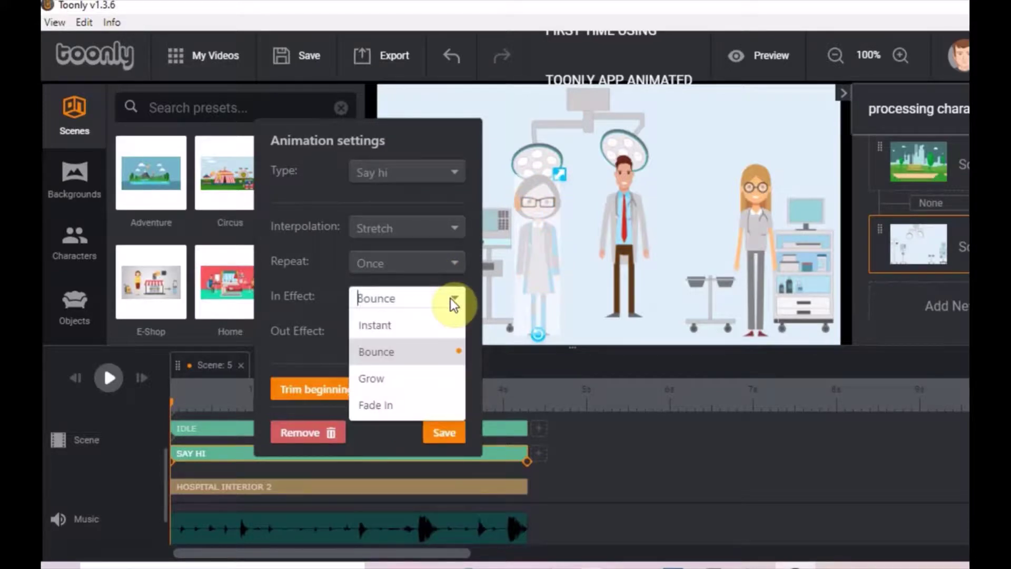
pyautogui.click(406, 329)
pyautogui.click(442, 432)
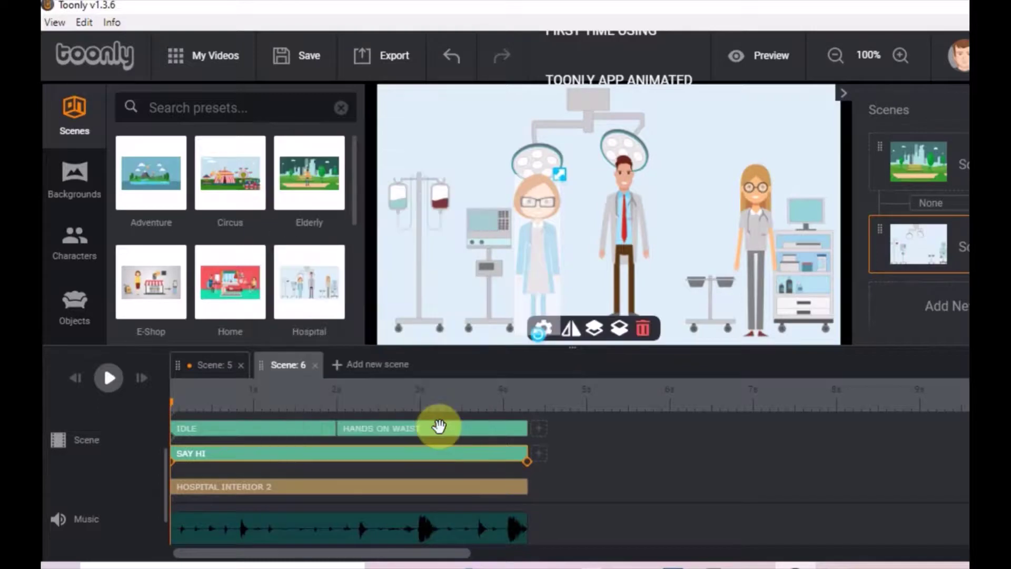
# Change the male doctor's Idle animation to Thinking and save it.
pyautogui.click(630, 230)
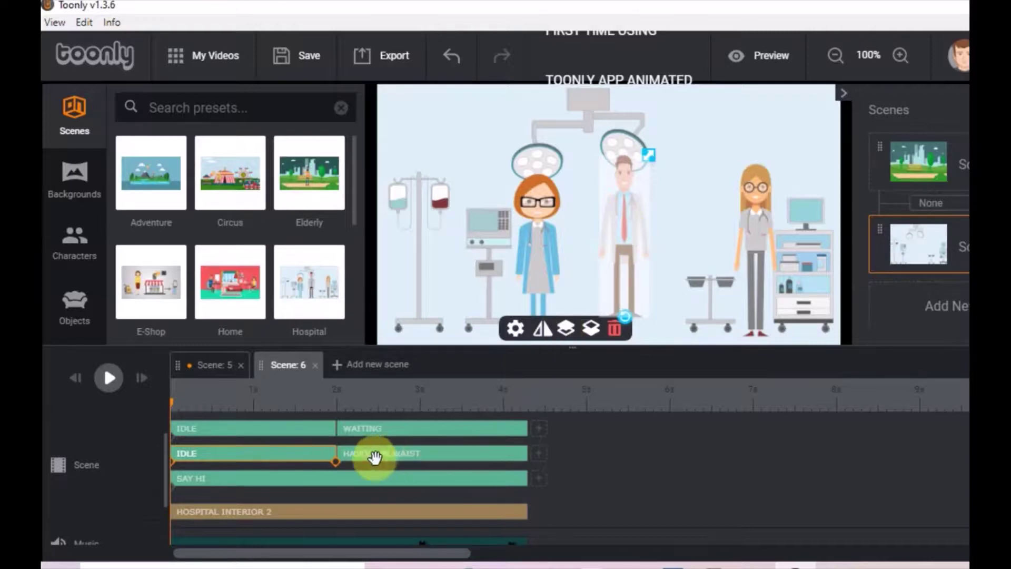
pyautogui.click(300, 453)
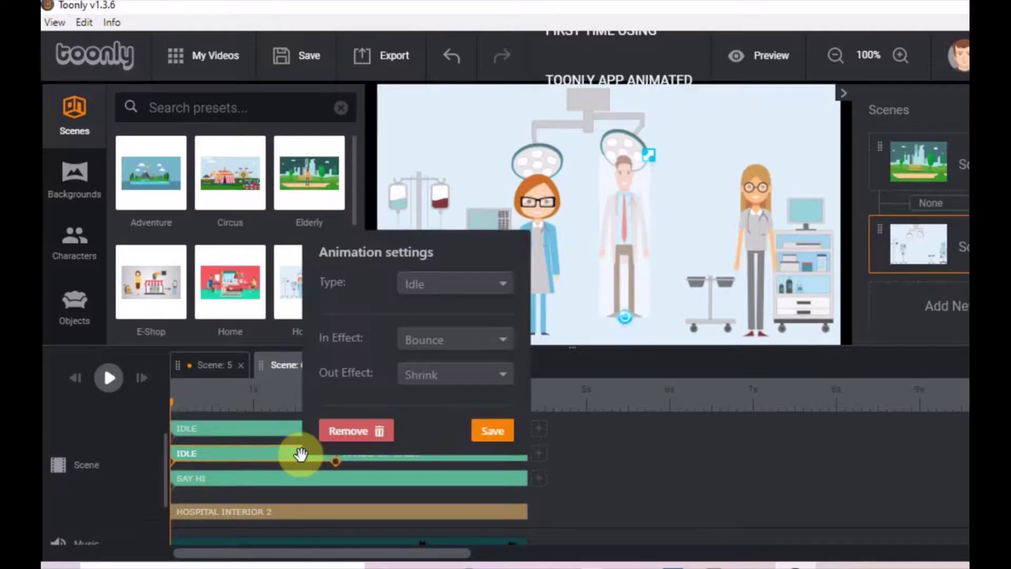
pyautogui.click(511, 278)
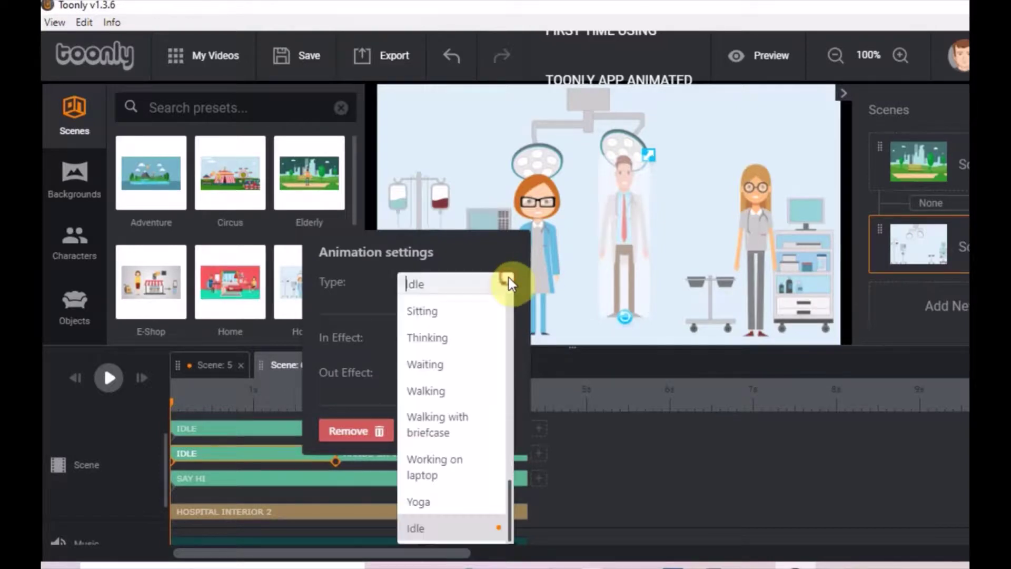
pyautogui.click(444, 342)
pyautogui.click(485, 433)
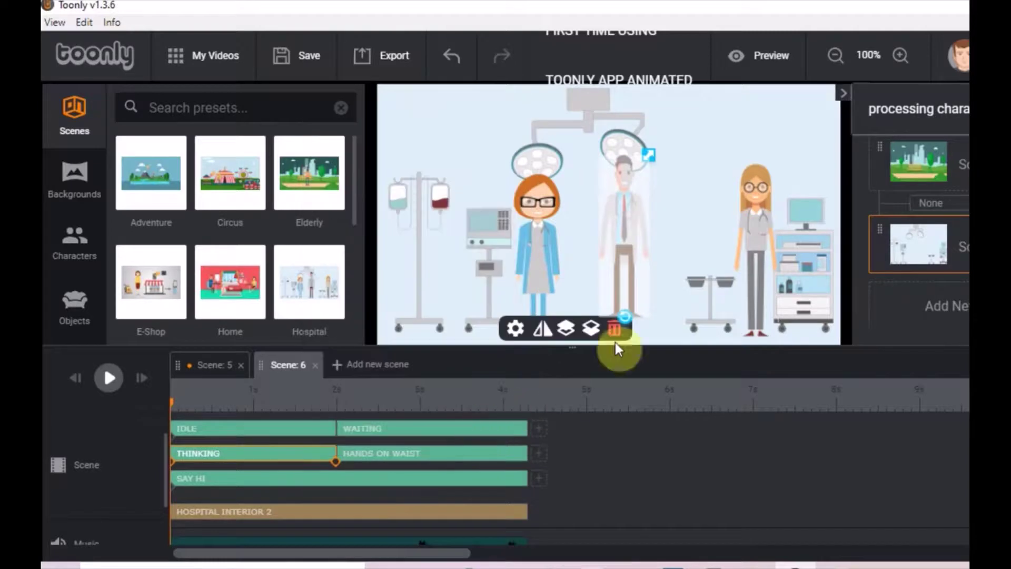
# Change the blonde nurse's Idle animation to Walking and save it.
pyautogui.click(760, 235)
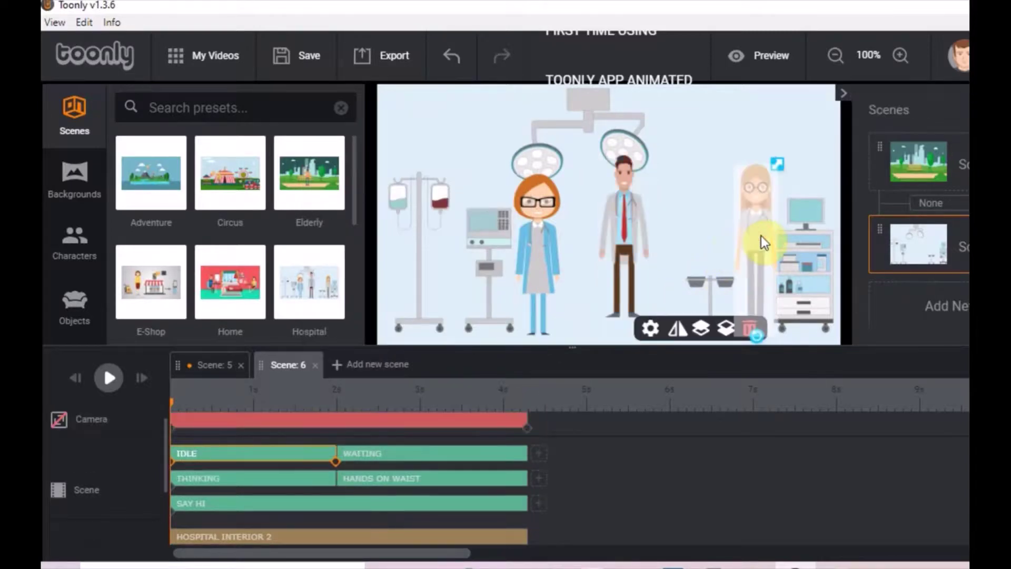
pyautogui.click(301, 455)
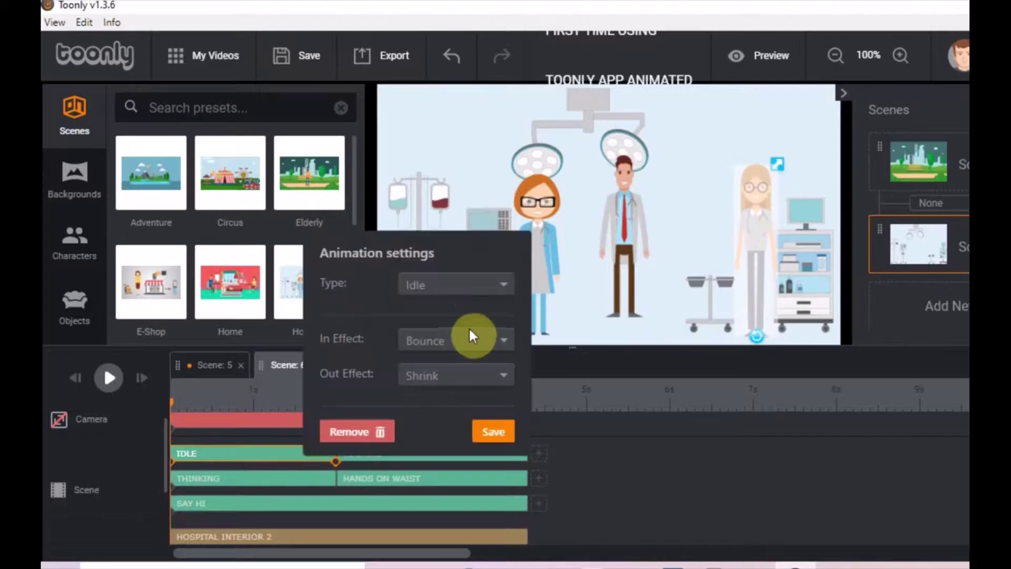
pyautogui.click(501, 287)
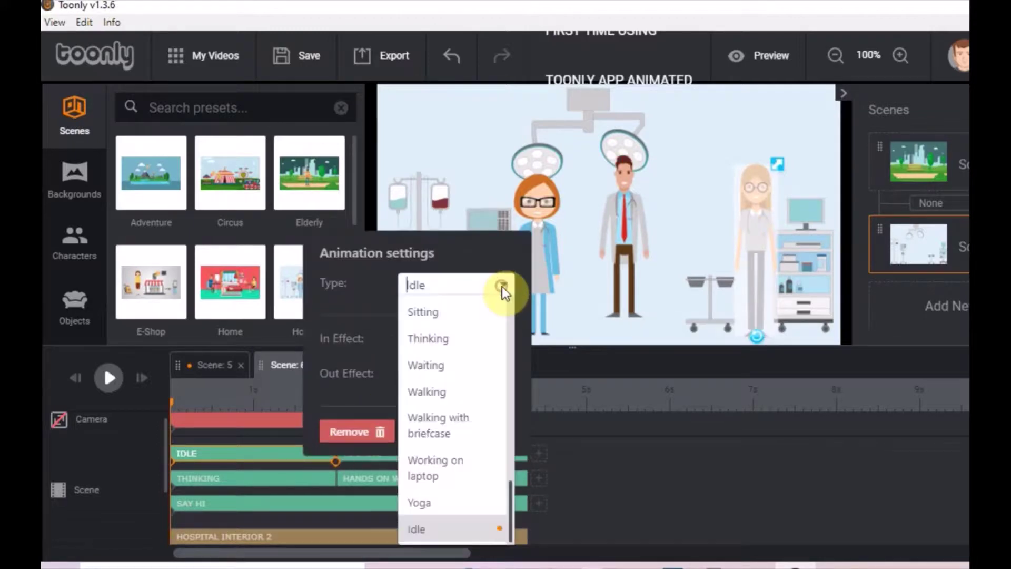
pyautogui.click(463, 393)
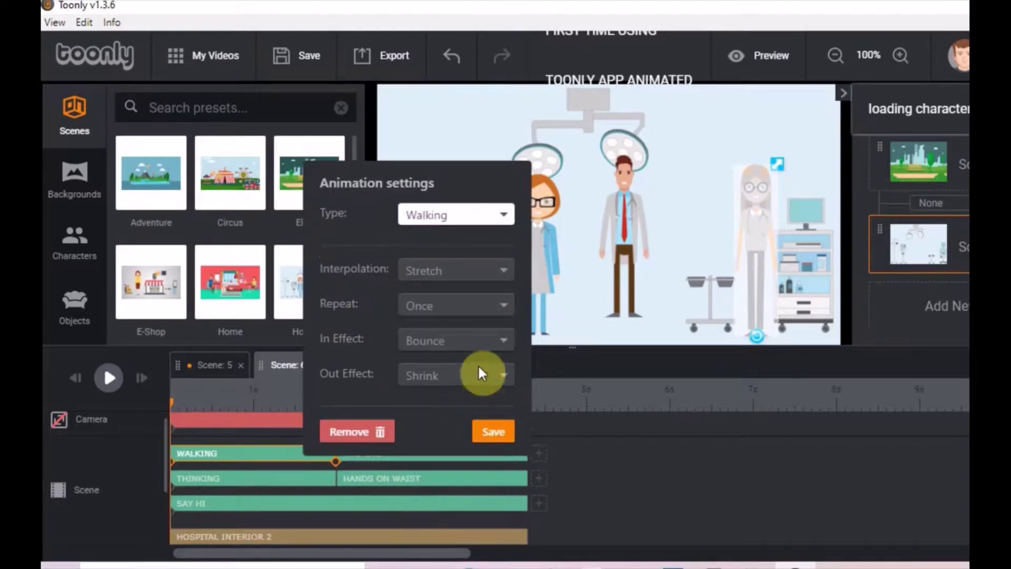
pyautogui.click(492, 433)
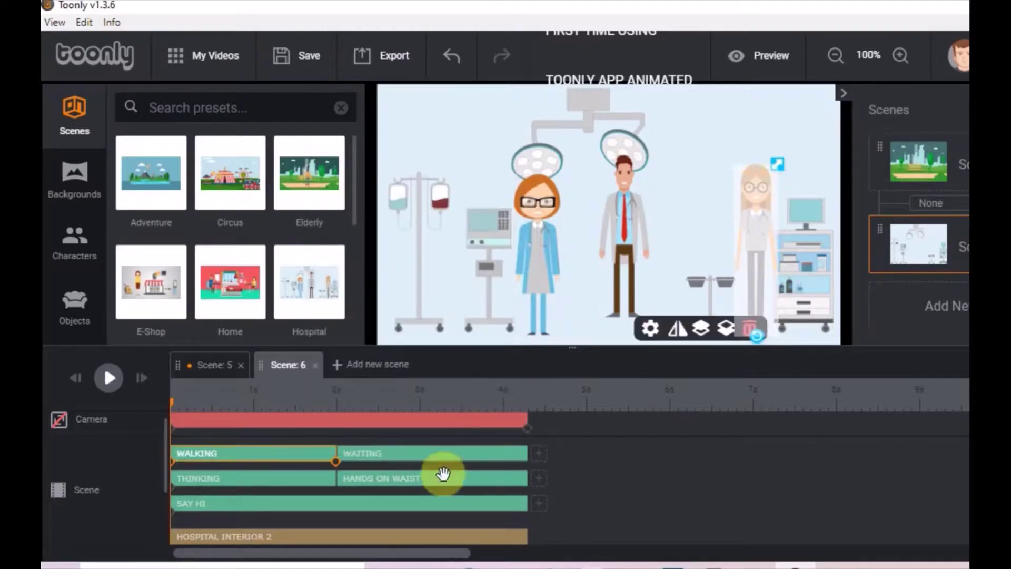
# Place the blonde nurse beside the IV stand at the end of her Walking clip and play the scene from the beginning.
pyautogui.click(337, 466)
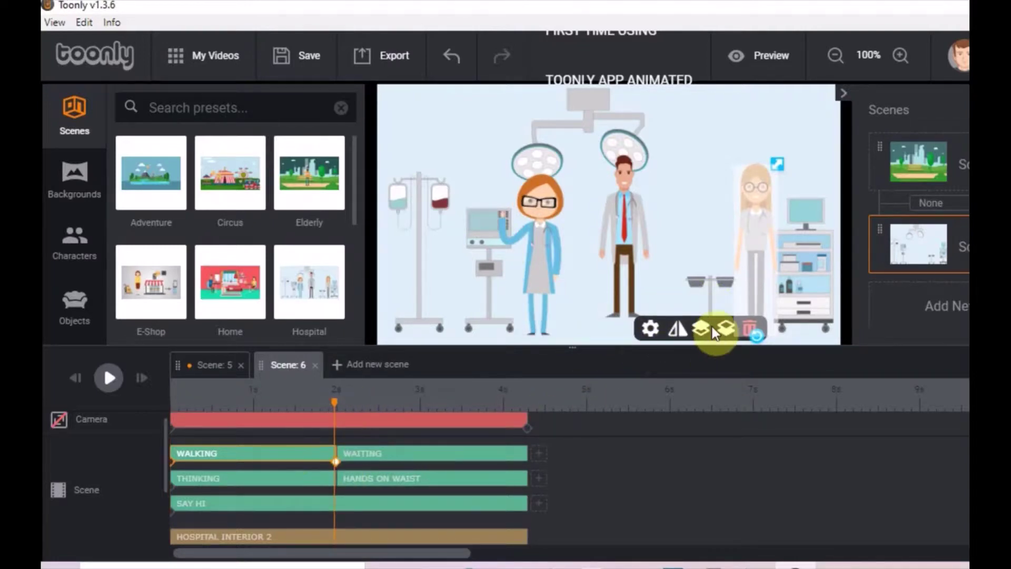
pyautogui.moveTo(760, 244); pyautogui.dragTo(460, 233)
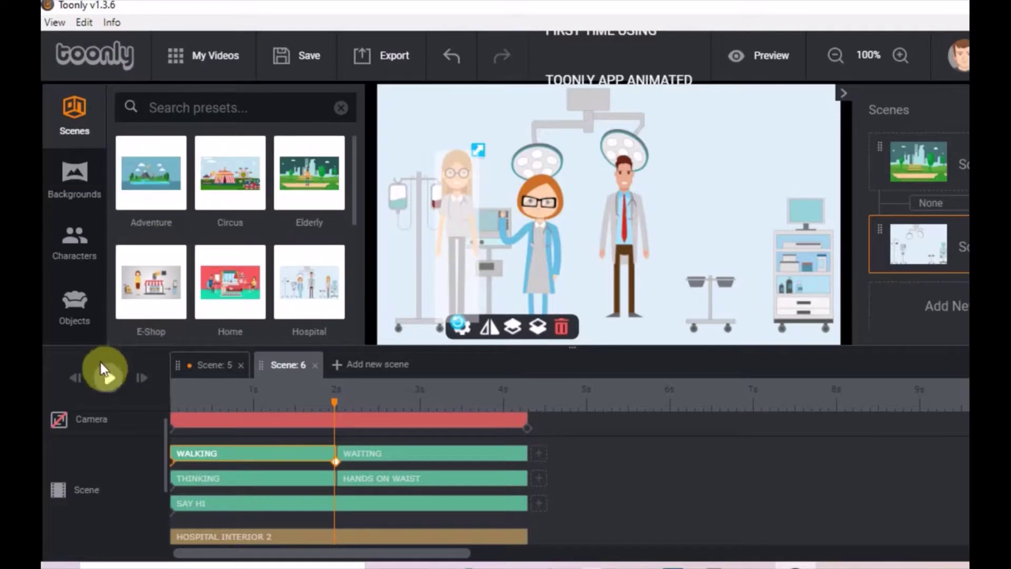
pyautogui.click(75, 388)
pyautogui.click(109, 378)
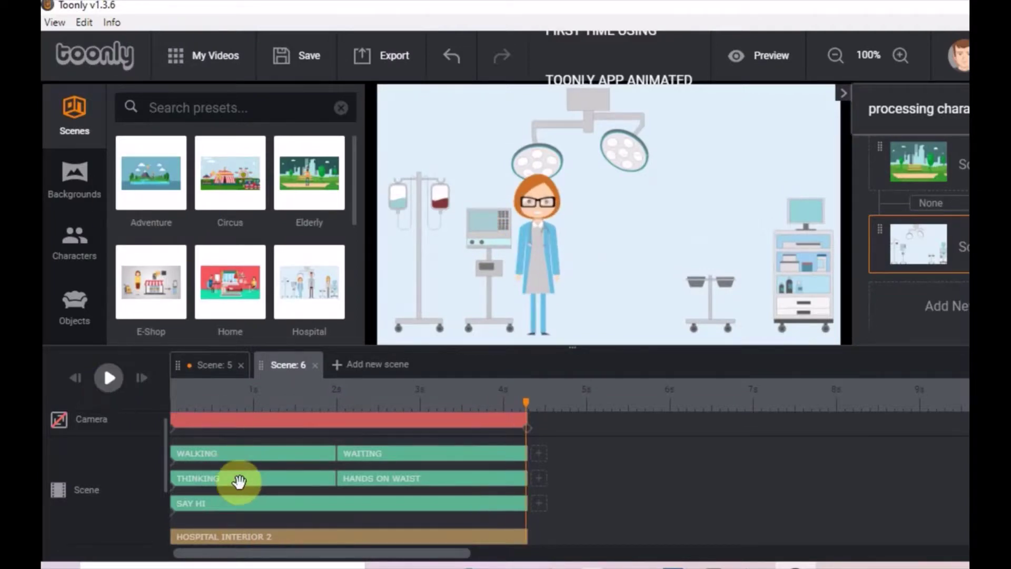
# Shift the male doctor's clips to start at about 0.3 s and the blonde nurse's clips to start at about 0.7 s.
pyautogui.click(205, 501)
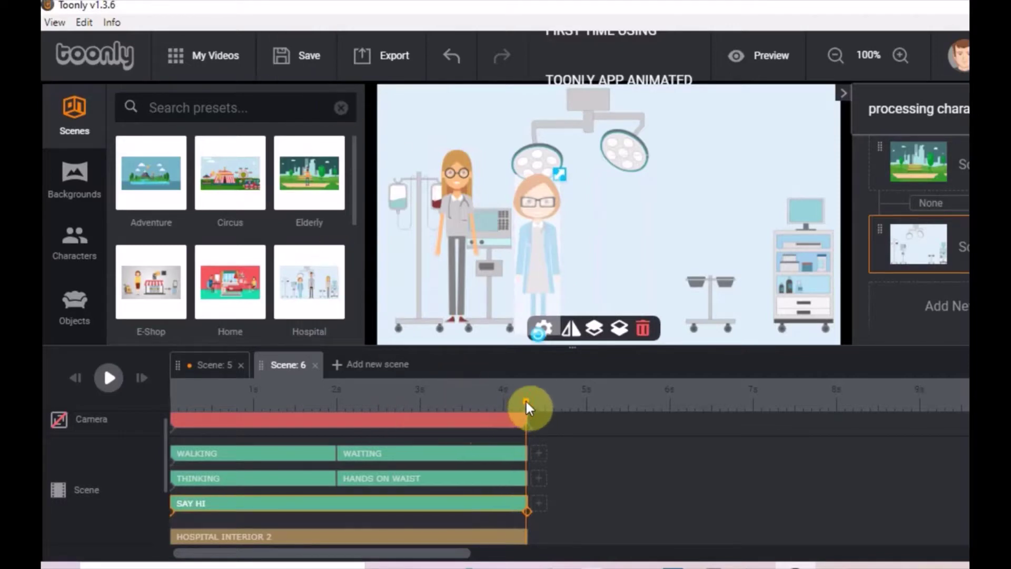
pyautogui.moveTo(526, 401); pyautogui.dragTo(264, 400)
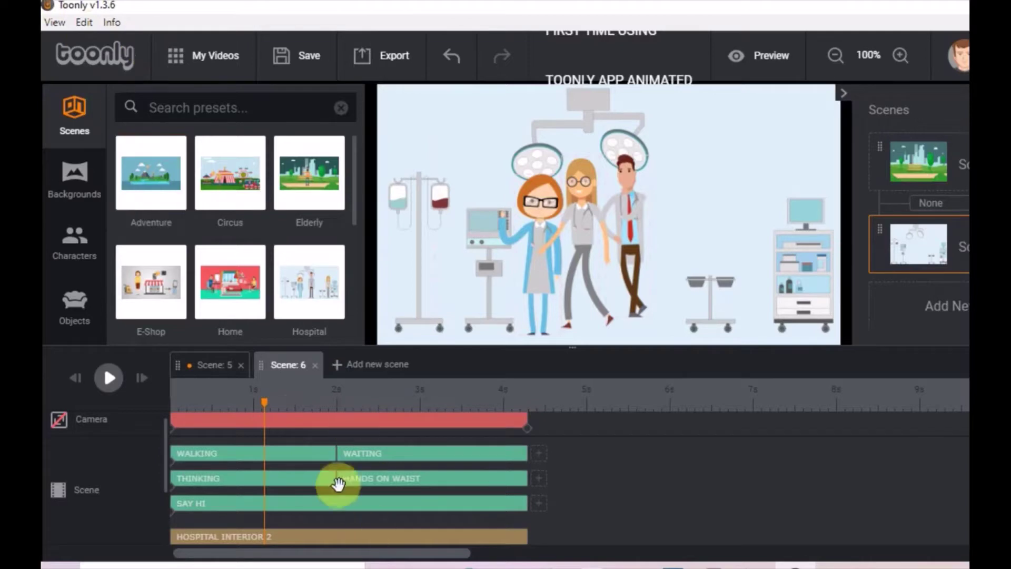
pyautogui.click(293, 478)
pyautogui.moveTo(293, 478); pyautogui.dragTo(369, 454)
pyautogui.click(312, 455)
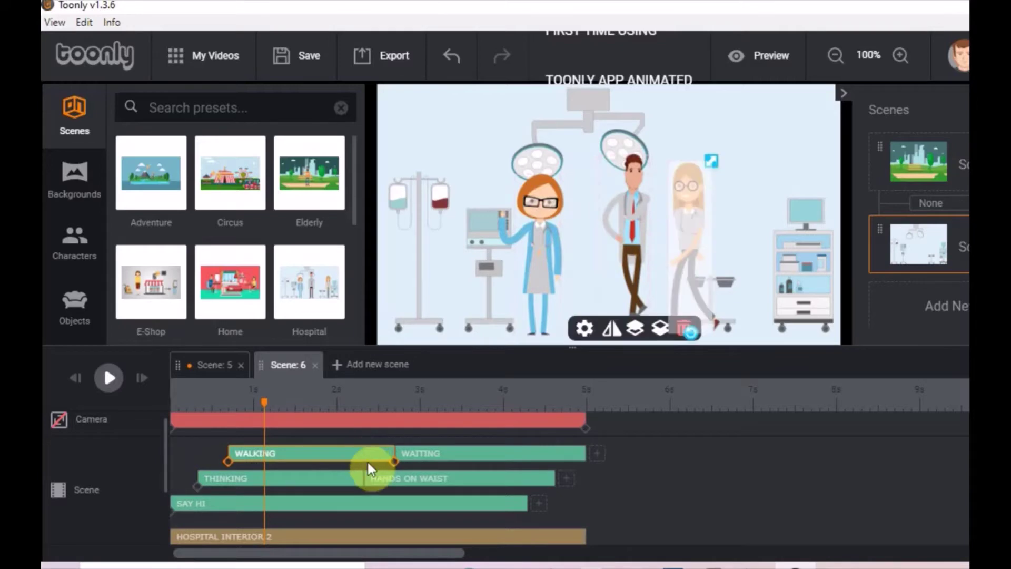
pyautogui.click(438, 453)
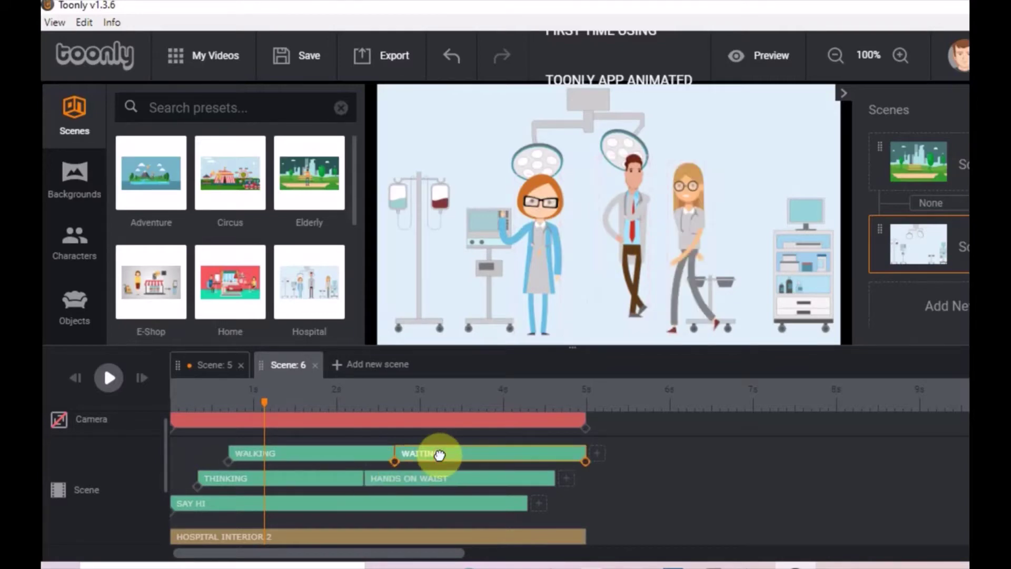
# Scrub the hospital scene to about 2.3 s and back to about 0.3 s to check the characters' timing.
pyautogui.moveTo(265, 403); pyautogui.dragTo(355, 412)
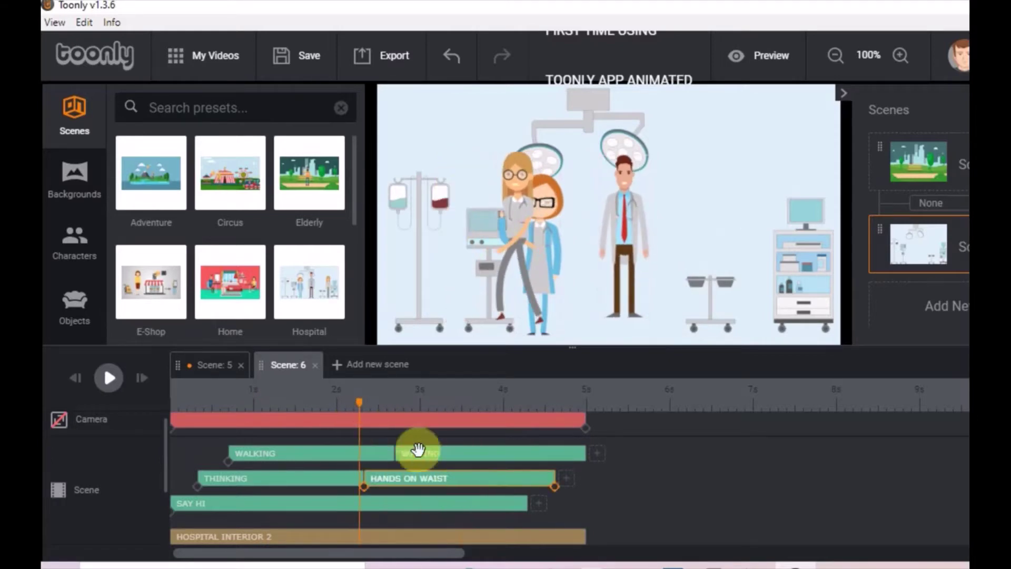
pyautogui.click(356, 403)
pyautogui.moveTo(359, 402); pyautogui.dragTo(195, 393)
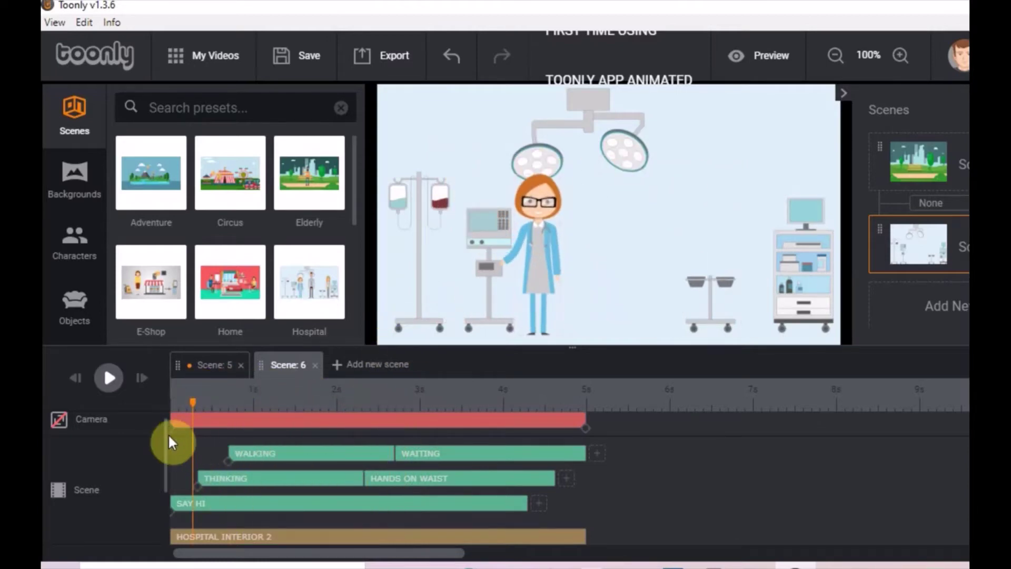
pyautogui.scroll(-3, 169, 428)
pyautogui.scroll(4, 169, 474)
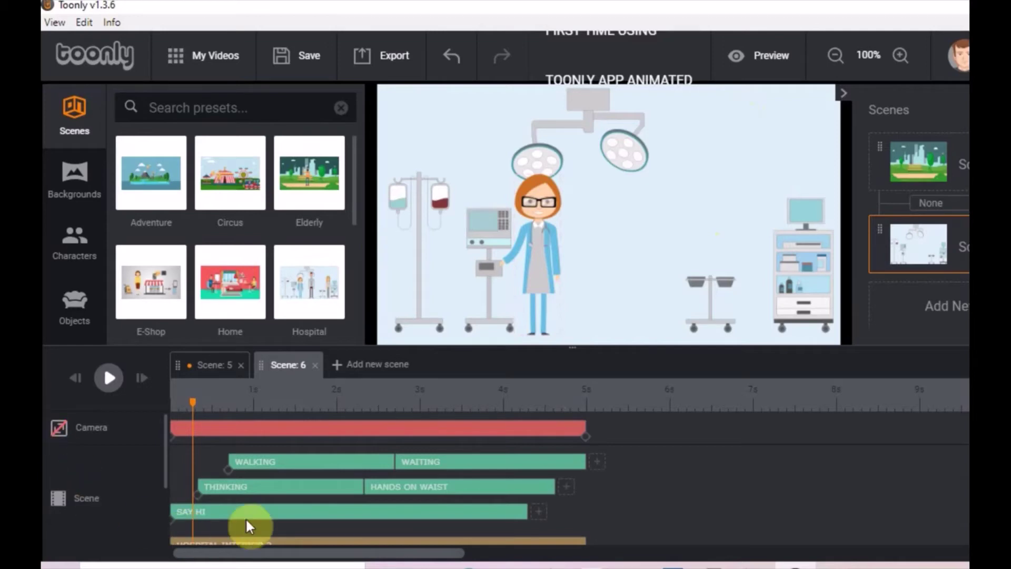
# Preview the whole video with both scenes through to its end and close the preview.
pyautogui.click(760, 53)
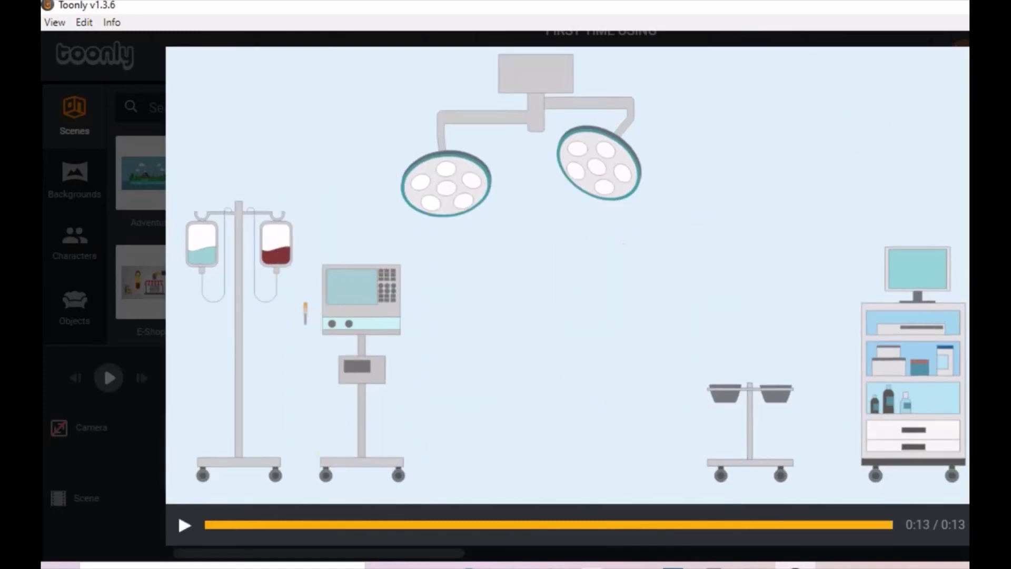
pyautogui.press('Escape')
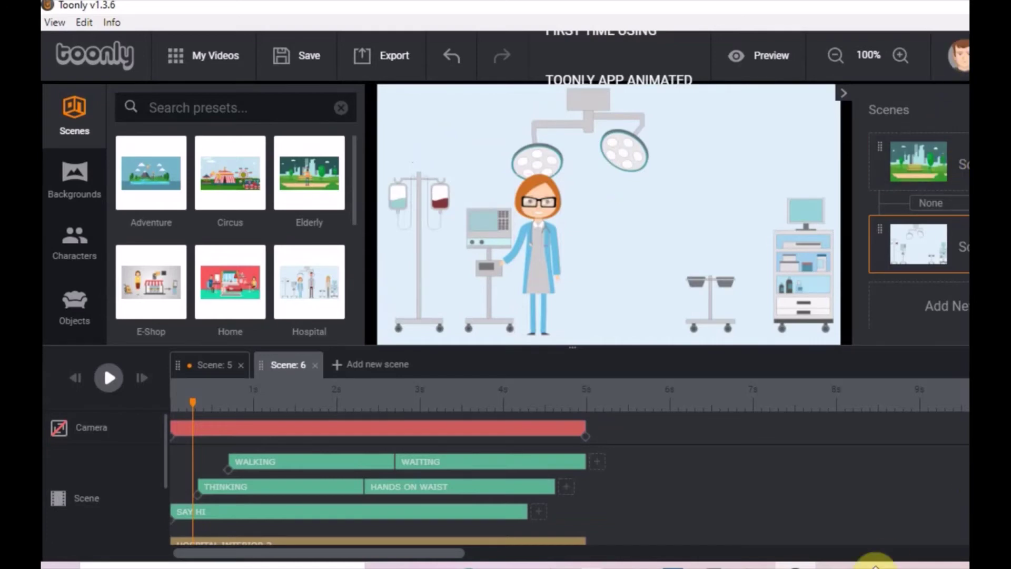
pyautogui.click(843, 567)
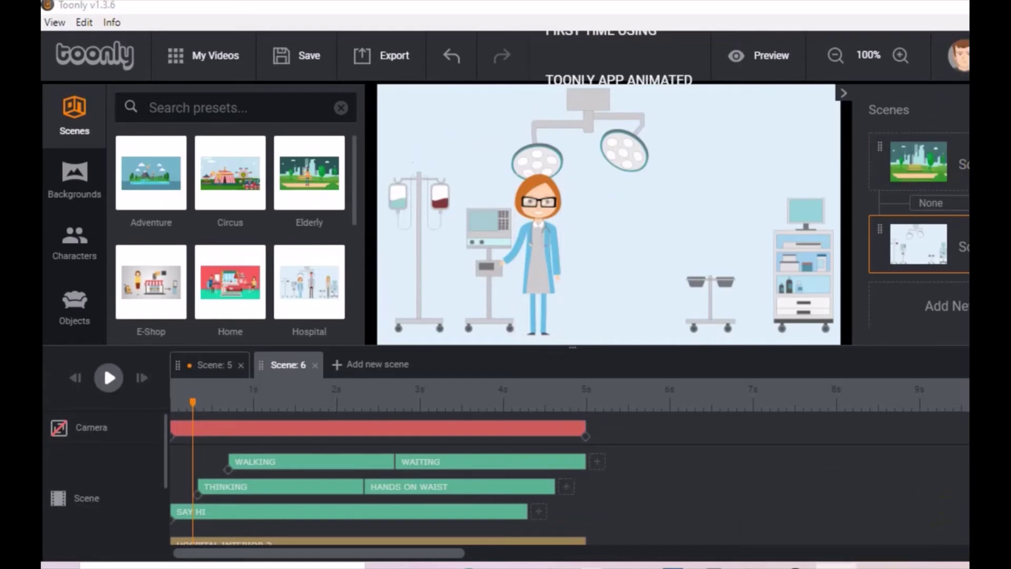